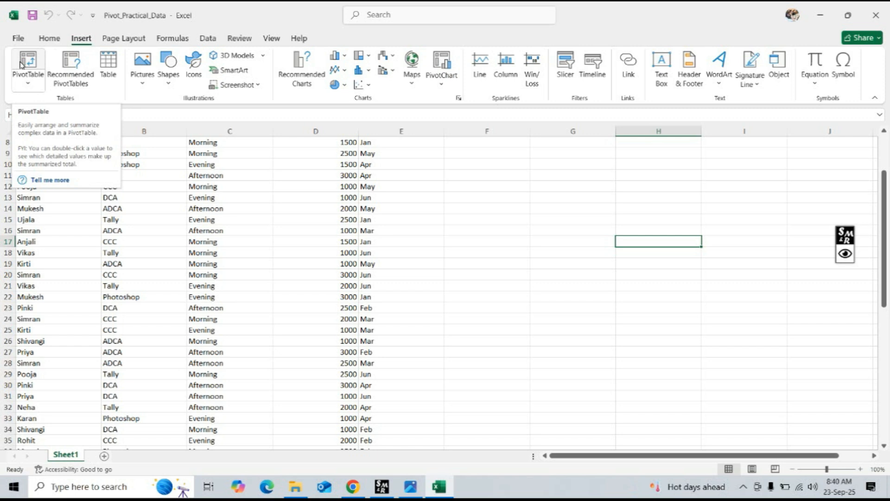
Examine the student fee data from its header row, checking the Batch, Fee Paid and Month columns.
click(25, 65)
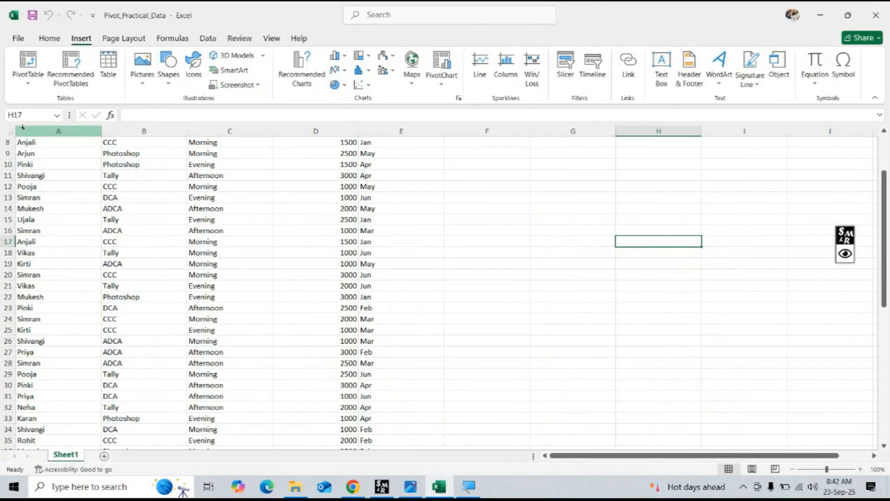
click(551, 486)
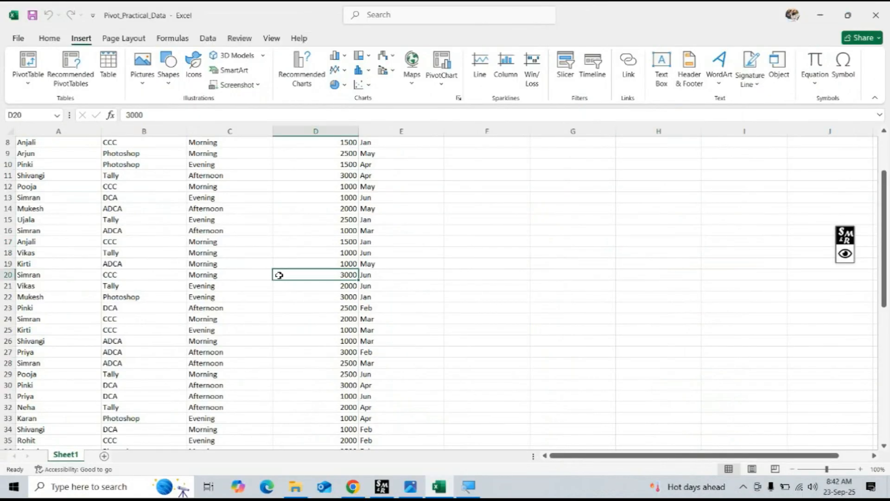
scroll(275, 274, up, 3)
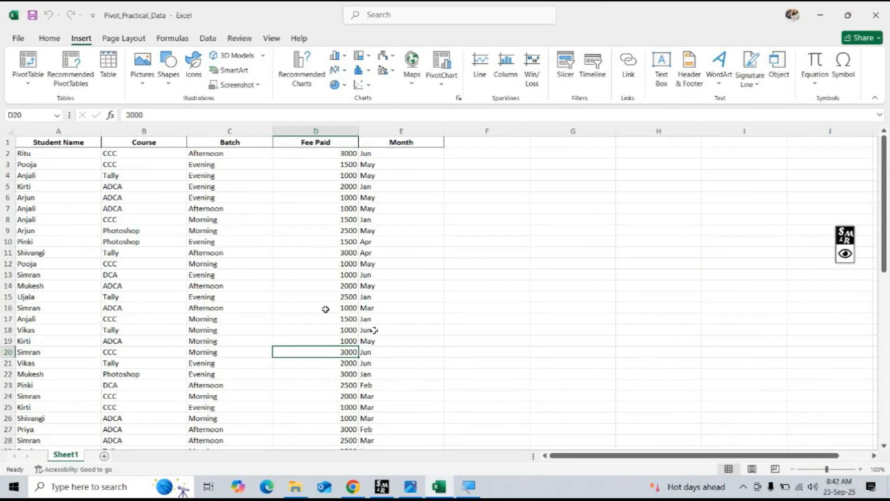
click(416, 296)
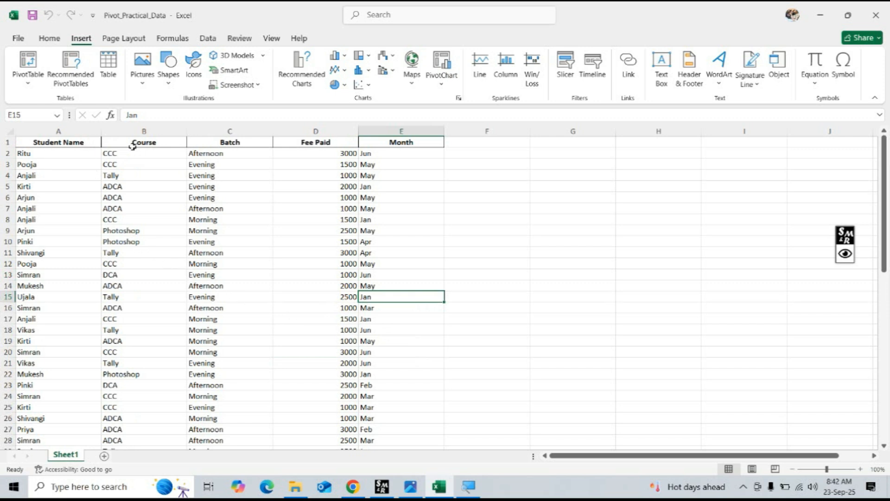
click(229, 145)
click(309, 144)
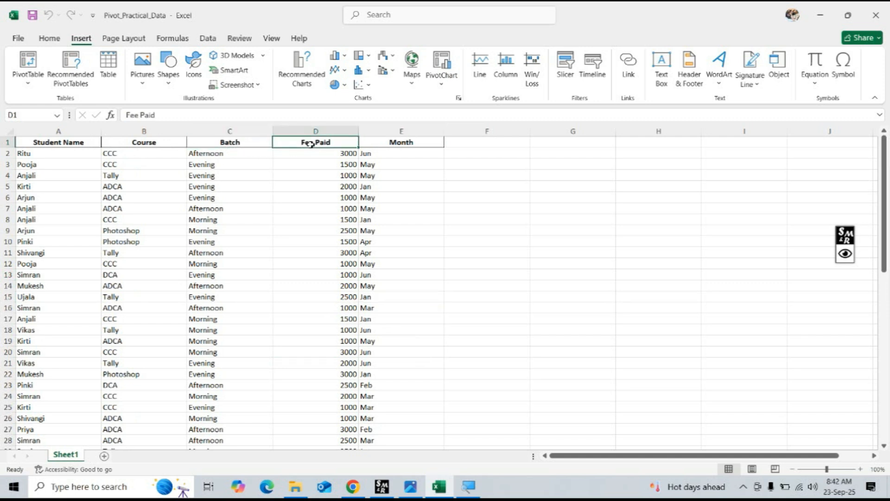
click(412, 142)
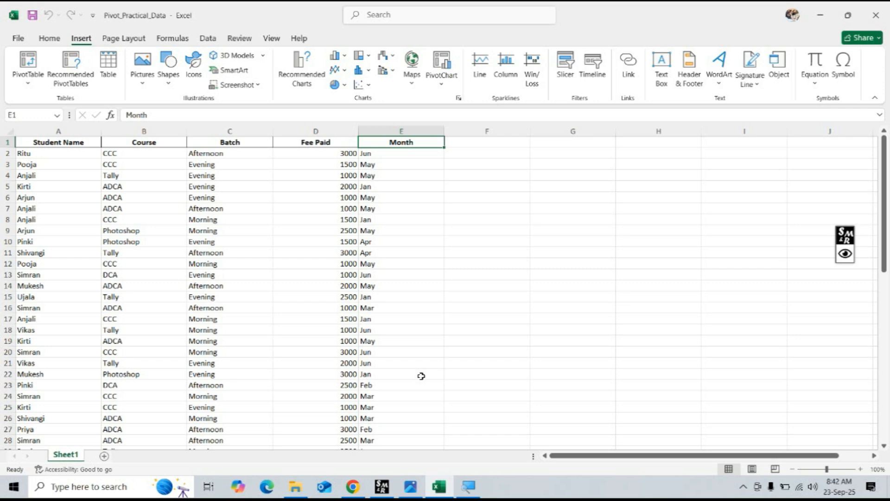
Switch to Chrome, close every tab except the new one, and open chatgpt.com in it.
click(354, 492)
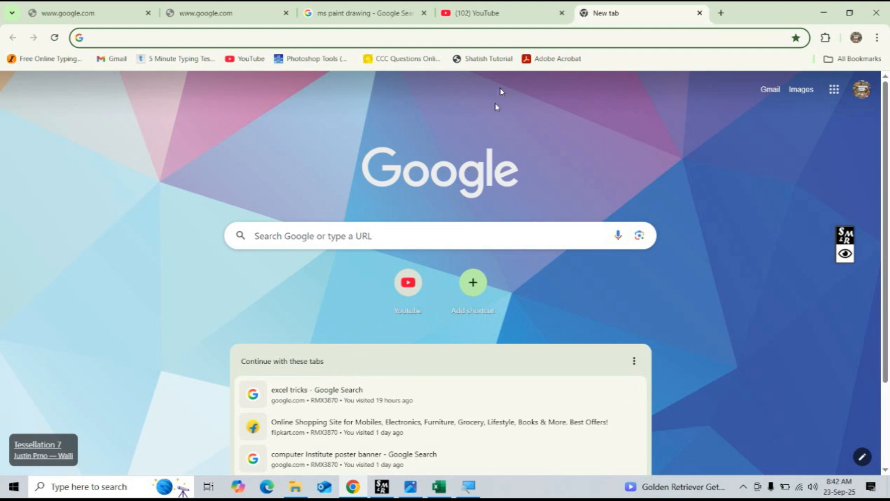
click(561, 13)
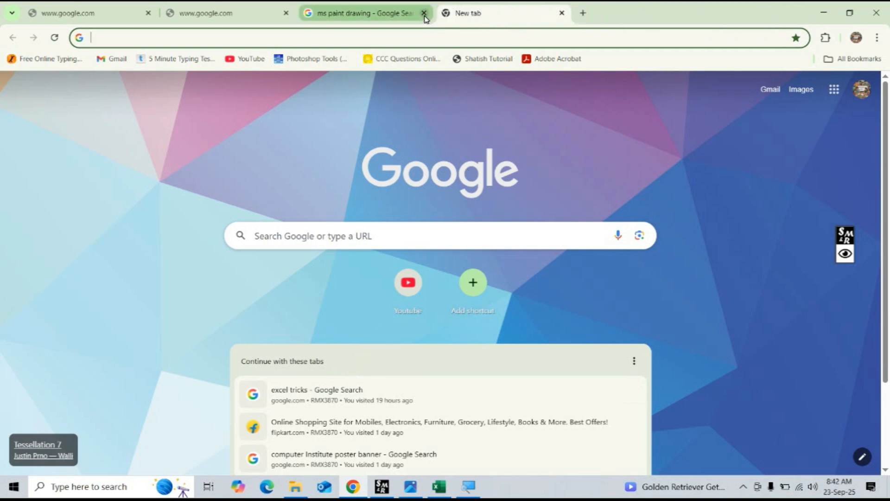
click(424, 13)
click(286, 13)
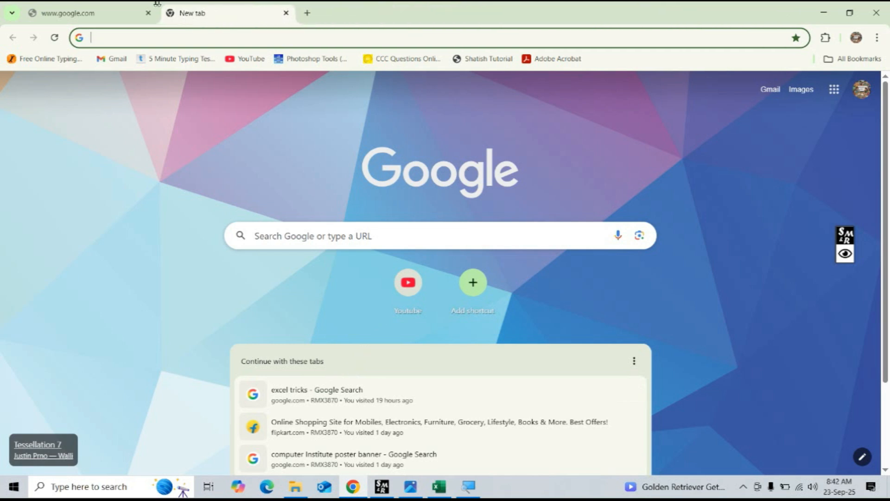
click(148, 13)
text(chatgpt.com)
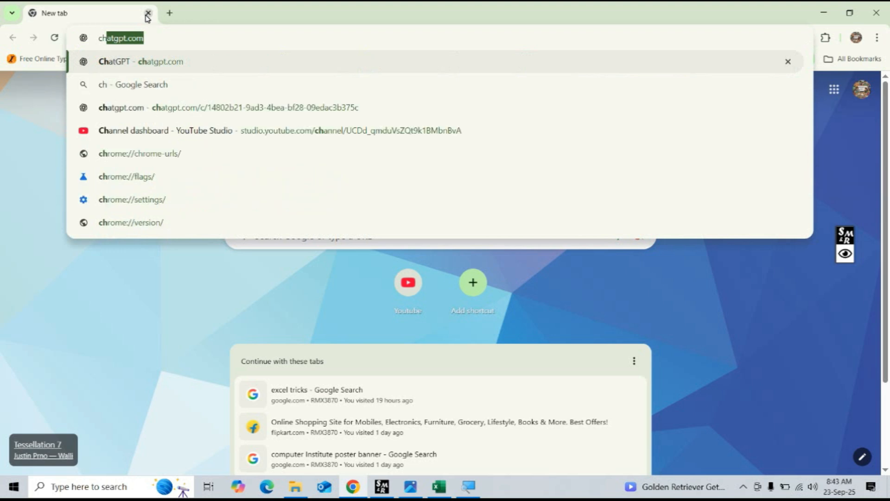
key(Return)
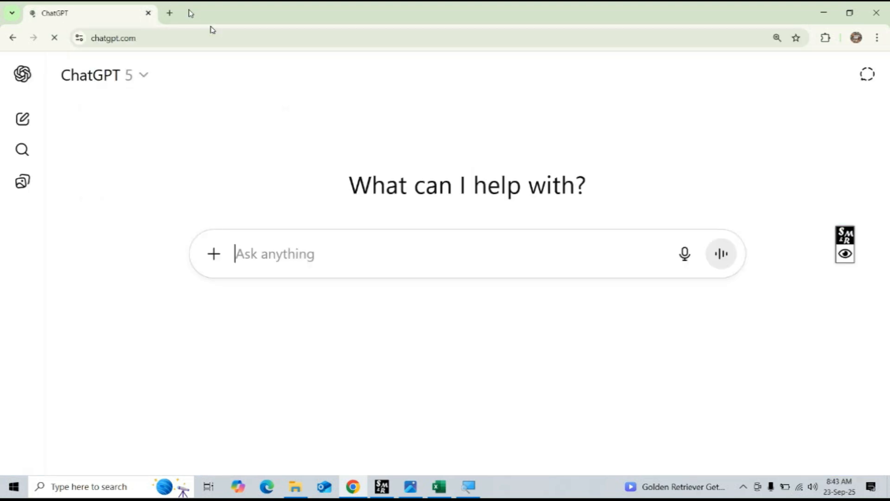
Attach the Pivot_Practical_Data workbook from the Downloads folder to the new chat.
click(215, 255)
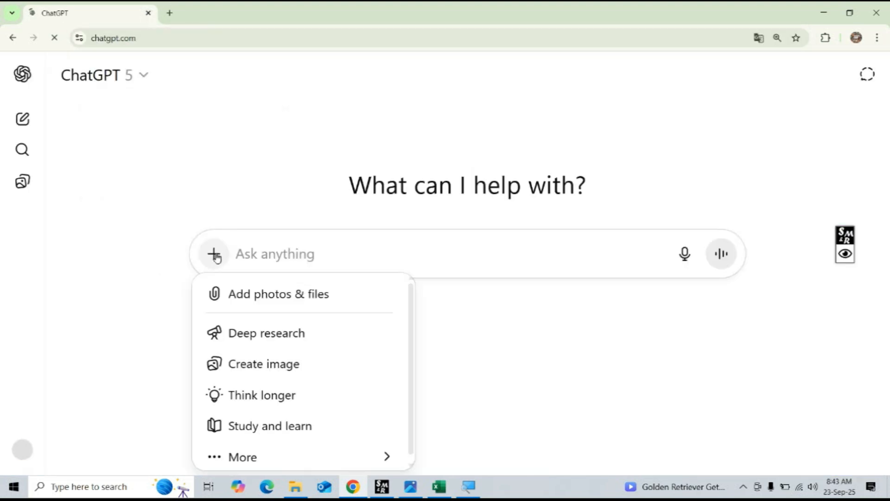
click(280, 298)
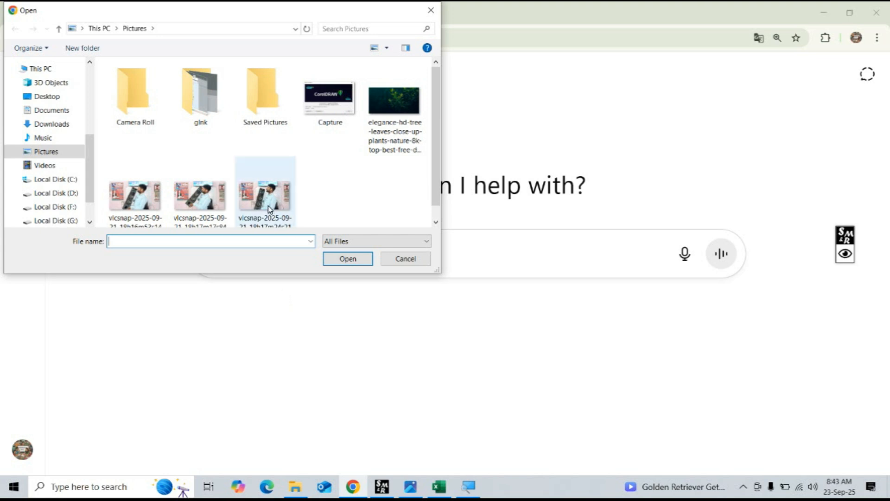
click(59, 125)
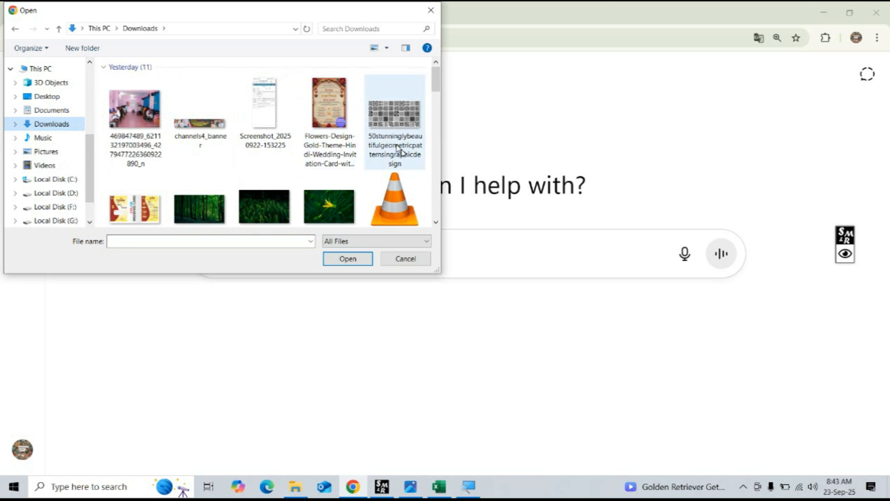
scroll(436, 202, down, 5)
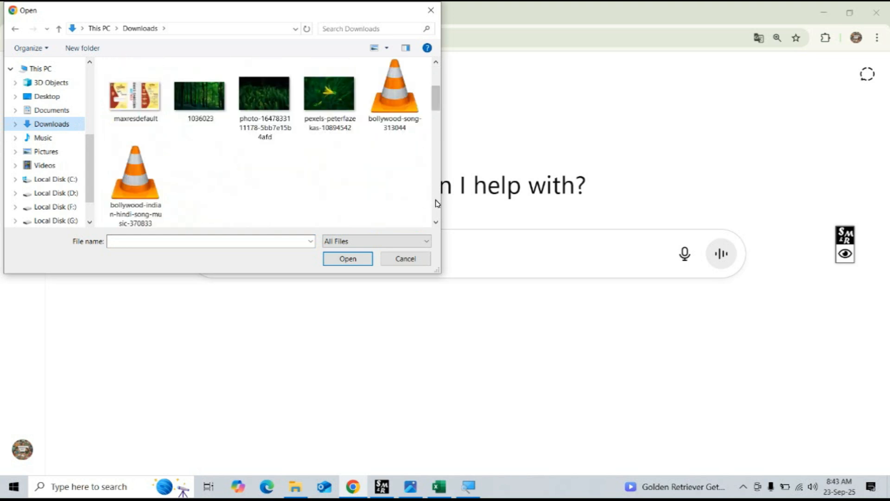
scroll(435, 204, down, 15)
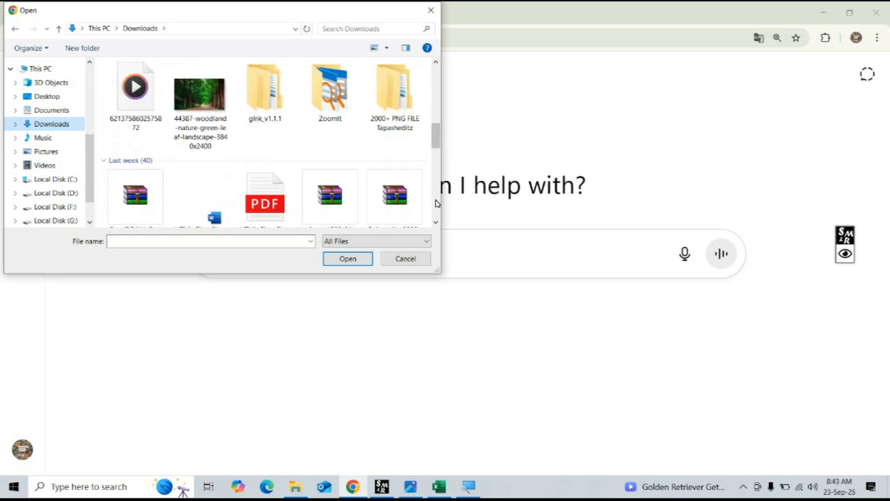
scroll(436, 203, down, 2)
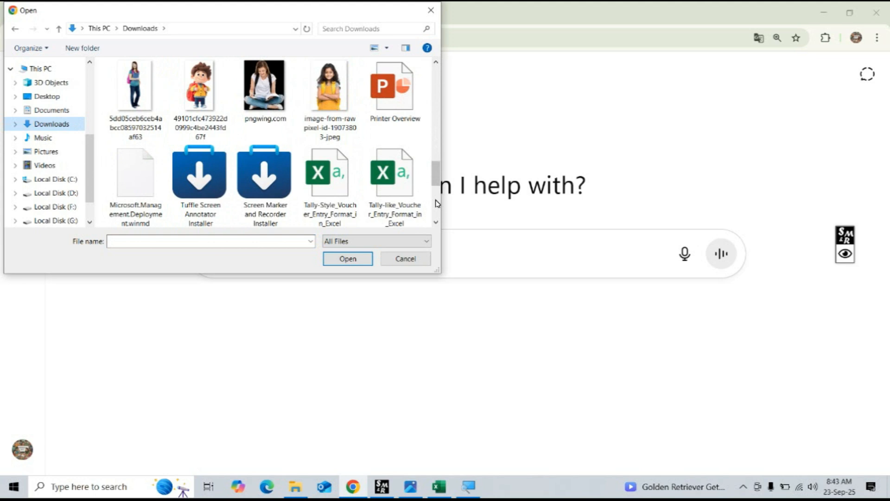
scroll(436, 203, down, 2)
scroll(436, 204, down, 2)
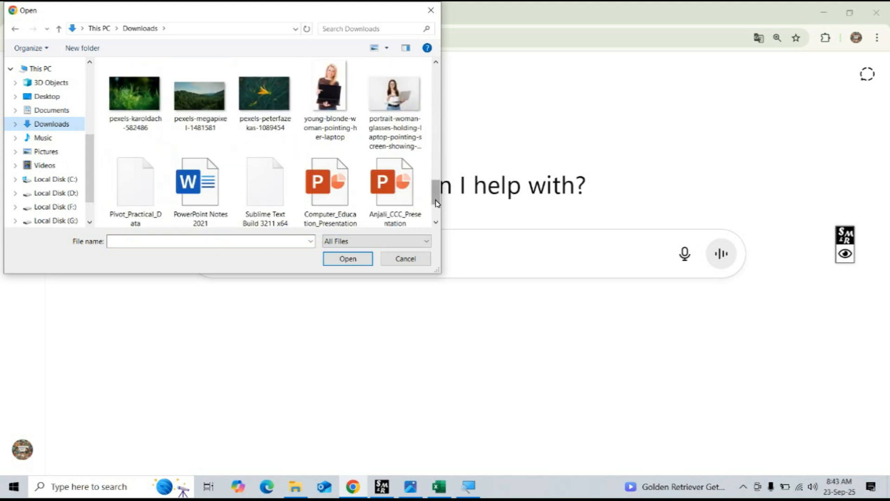
click(135, 179)
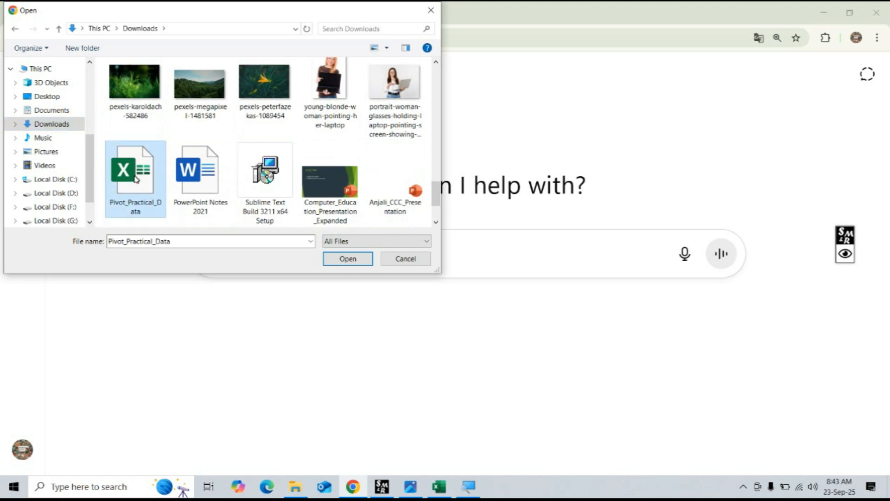
click(348, 259)
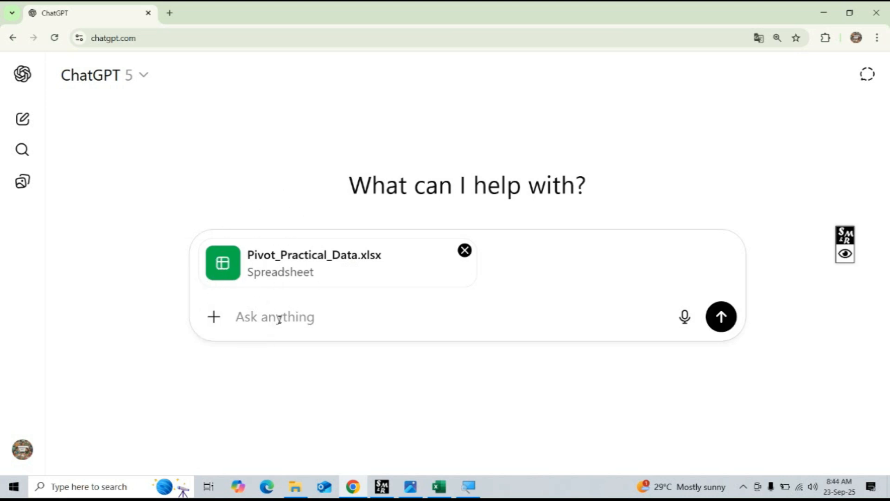
Send the prompt "pivot table se is data me se kaun kaun se question banenge" with the attached workbook.
text(pivot tab)
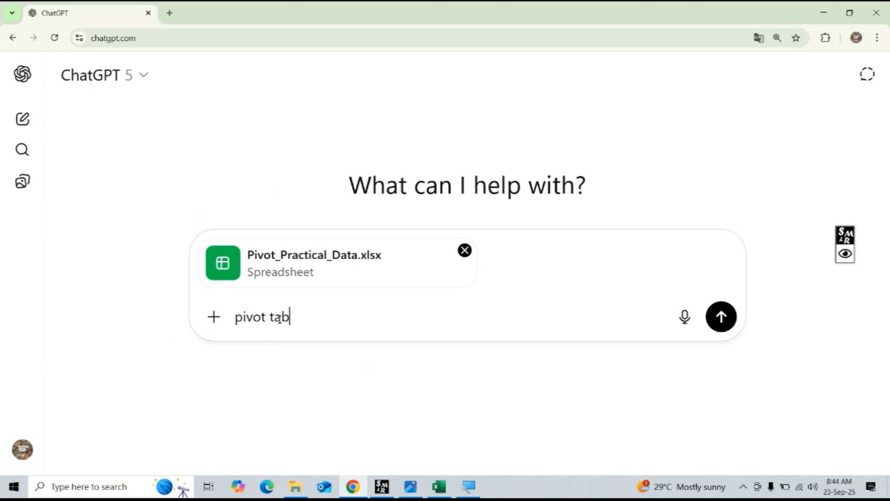
text(le se is data ne)
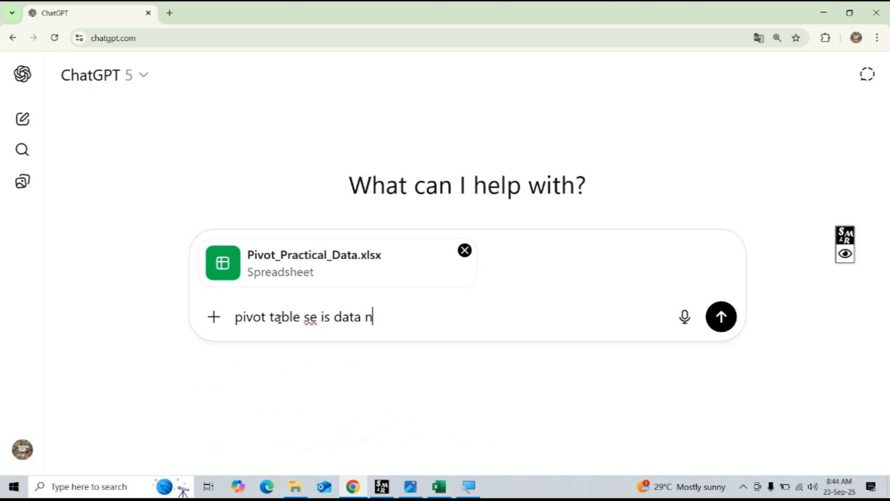
key(BackSpace)
key(BackSpace)
key(BackSpace)
text(me se kaun kaun se)
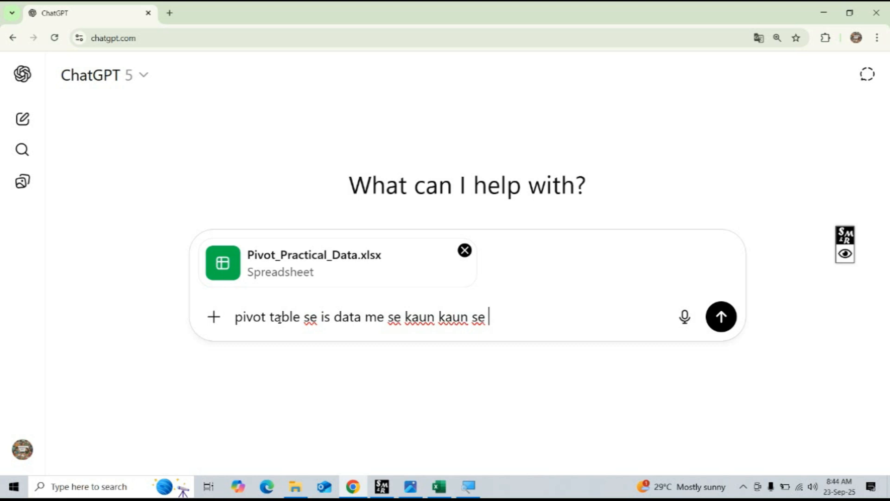
text( questio)
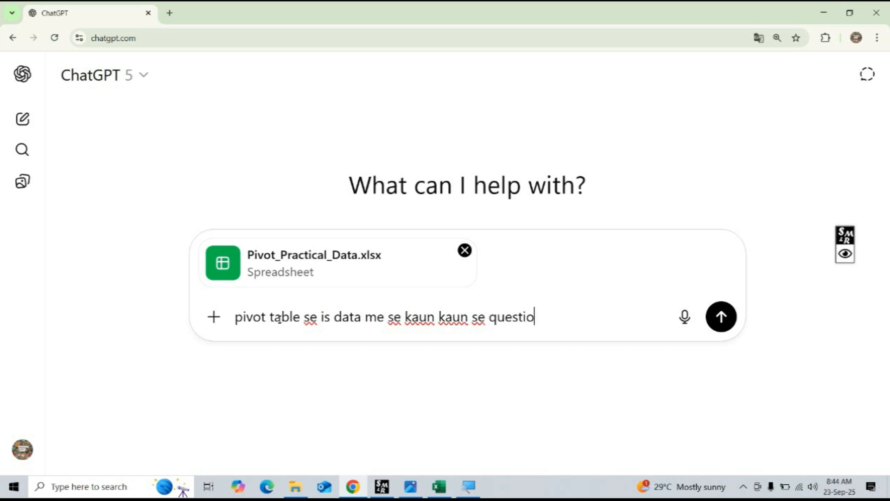
text(n banenge)
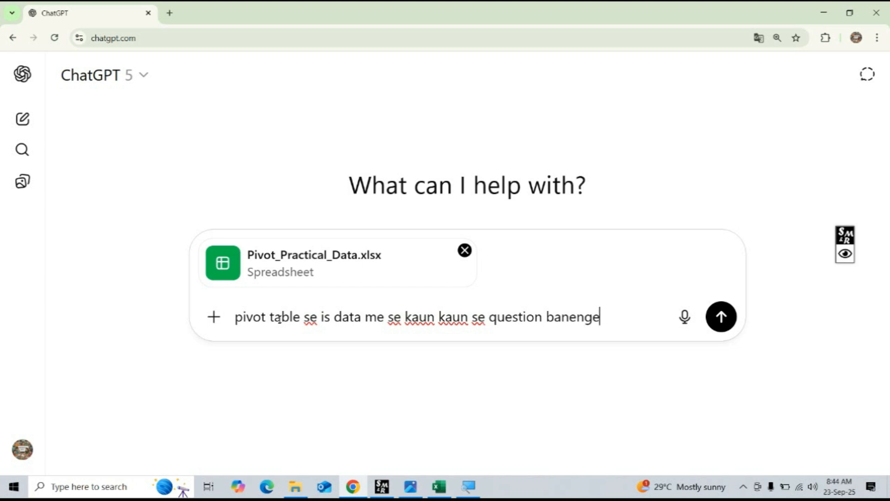
key(Return)
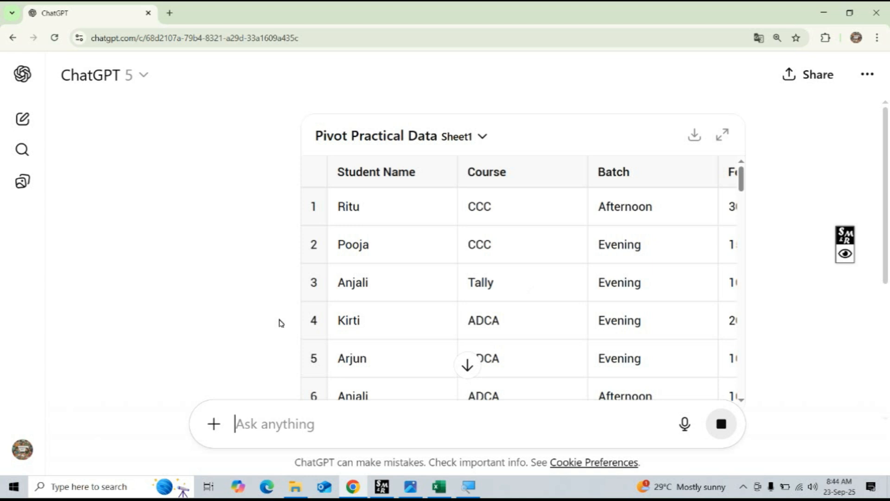
Read through the reply's list of suggested PivotTable questions below the data preview.
scroll(467, 222, down, 20)
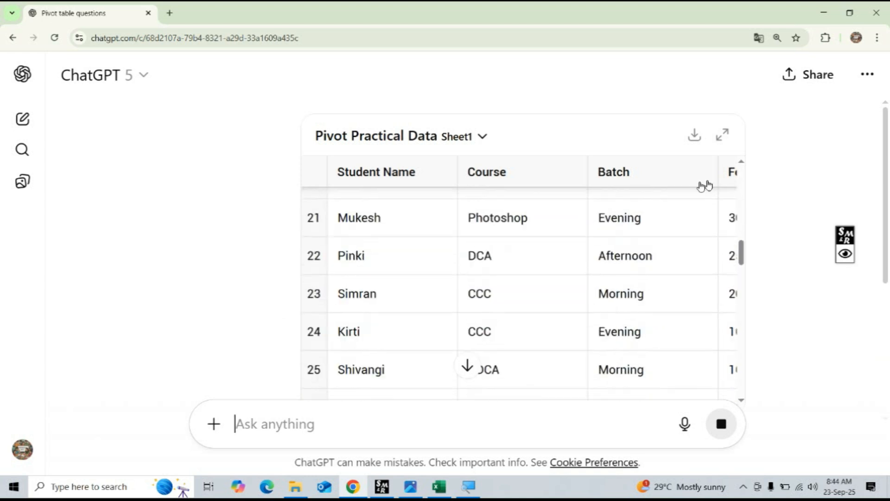
scroll(734, 206, down, 10)
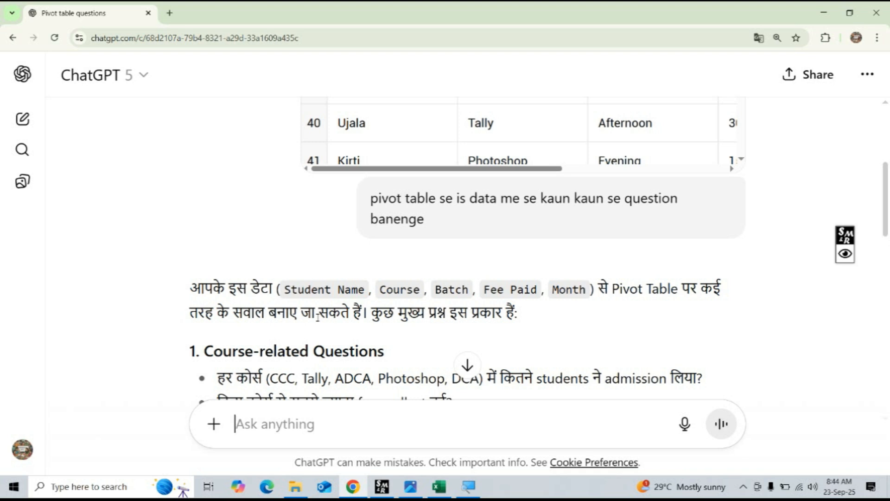
scroll(325, 297, down, 4)
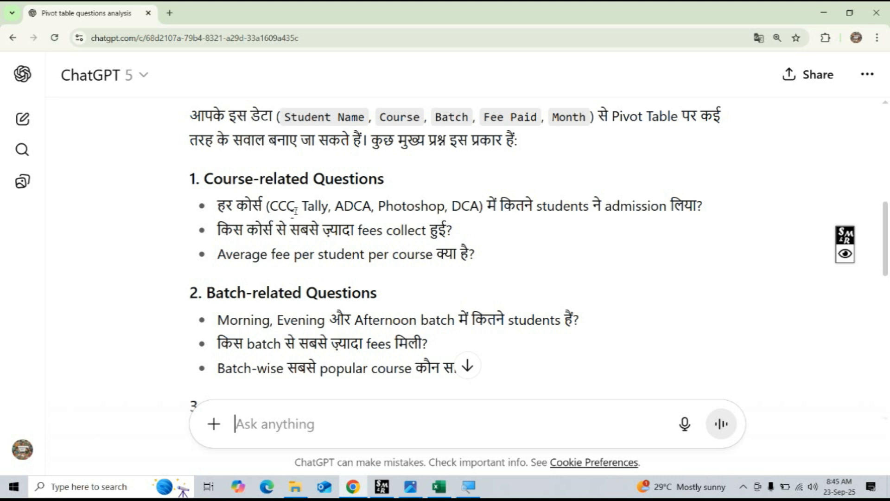
Switch back to Excel and create a PivotTable from the whole data range Sheet1!$A$1:$E$61 on a new worksheet.
click(439, 486)
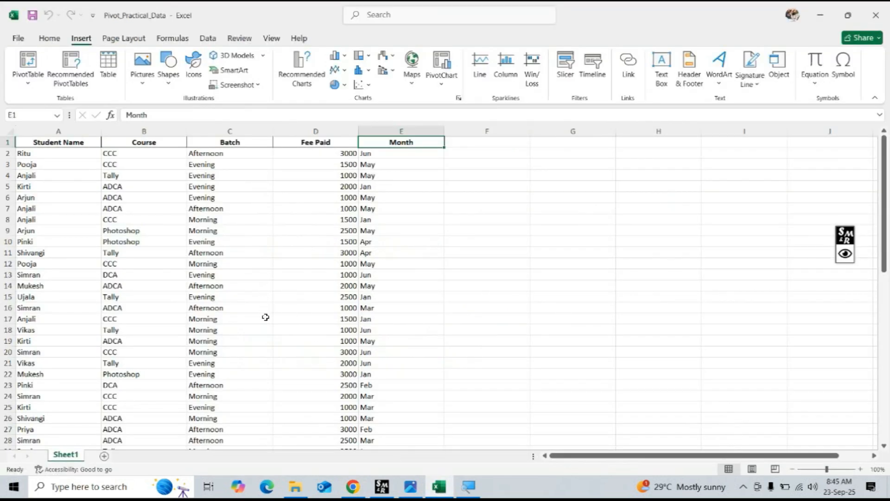
click(96, 202)
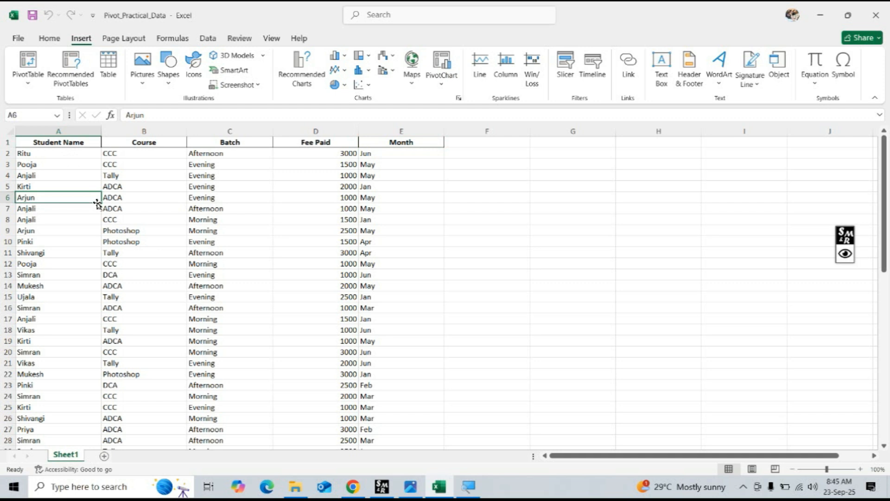
key(ctrl+a)
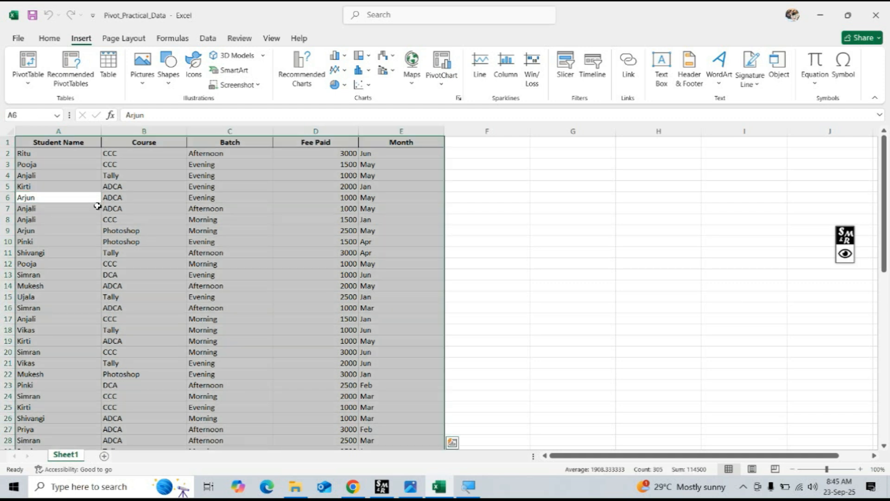
click(28, 65)
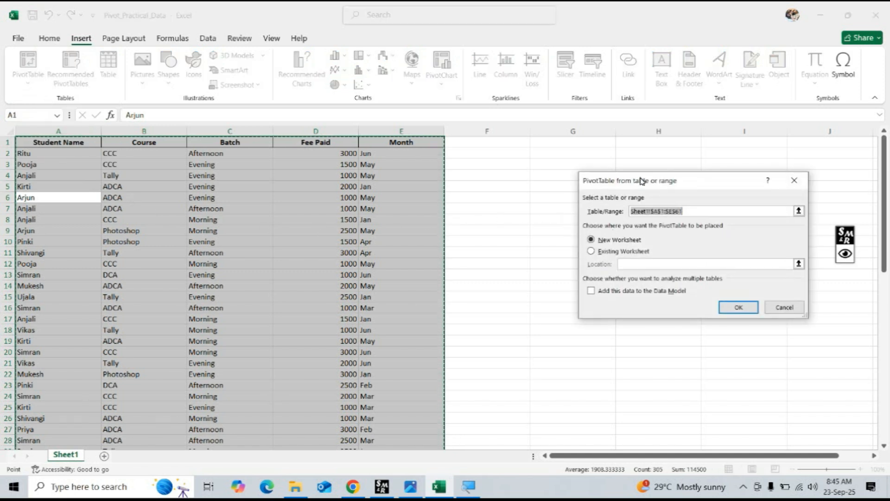
drag(641, 181, 517, 168)
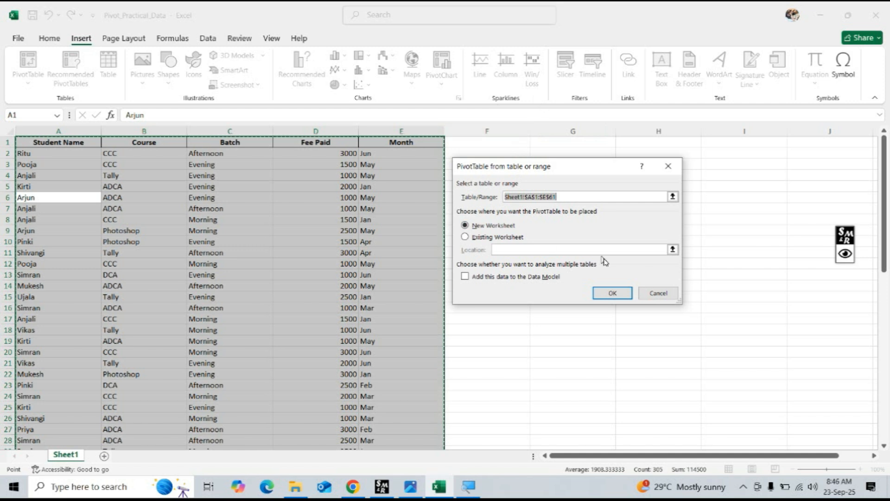
click(614, 297)
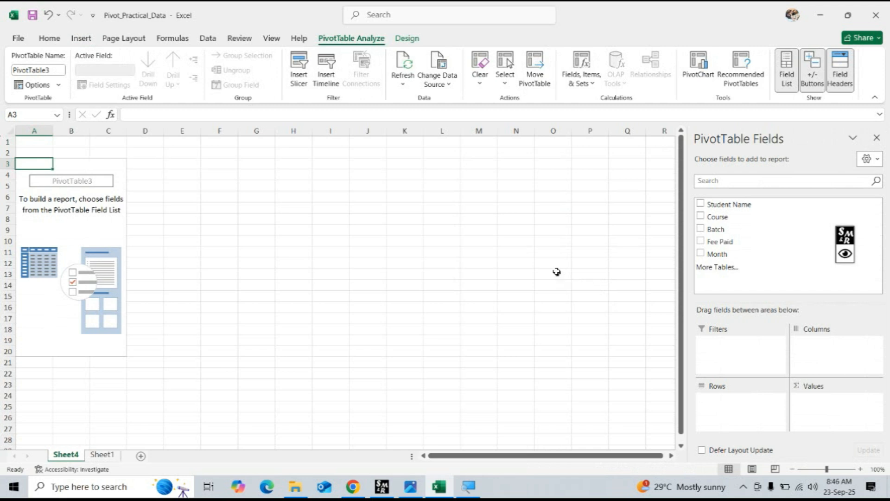
Add the Course field to the PivotTable rows and nest Student Name beneath it.
click(105, 238)
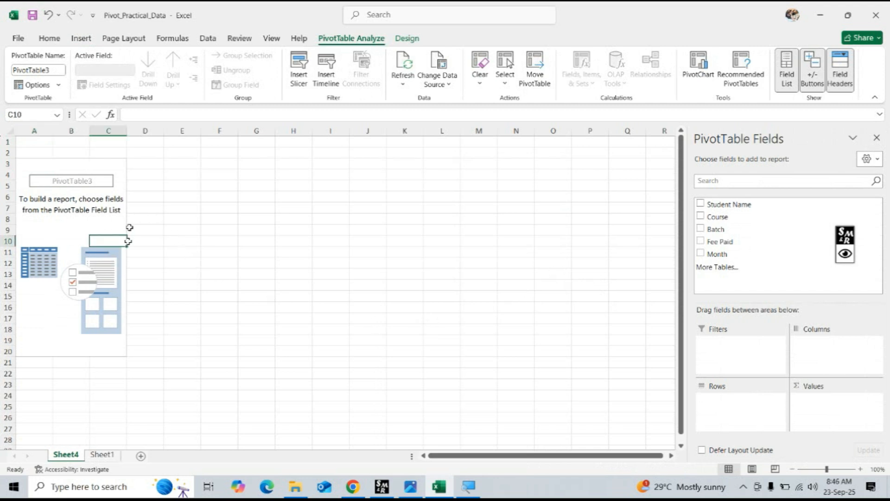
click(97, 224)
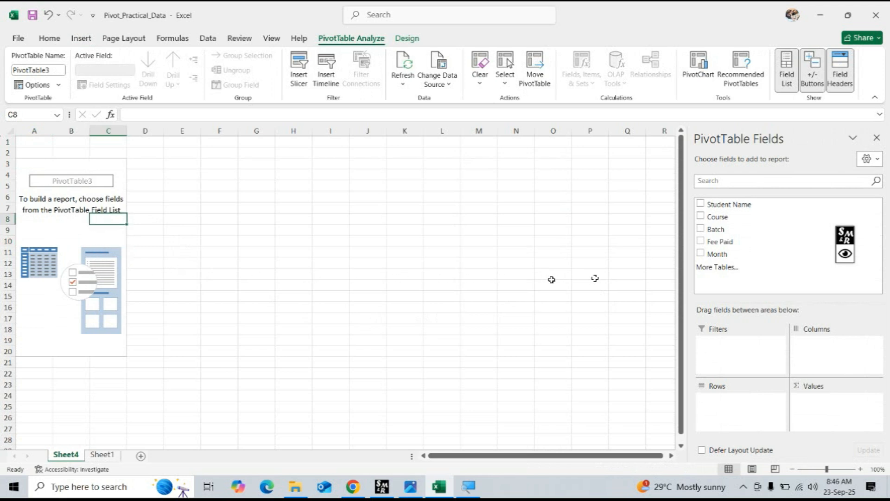
click(700, 215)
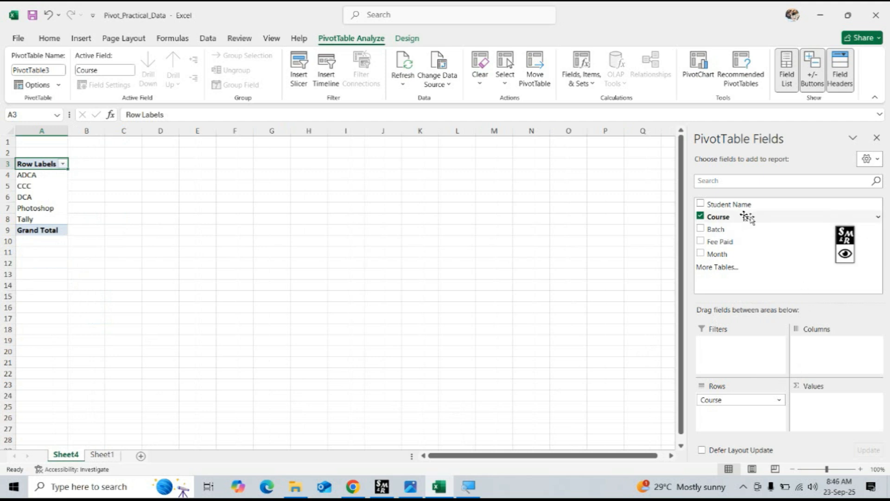
click(701, 204)
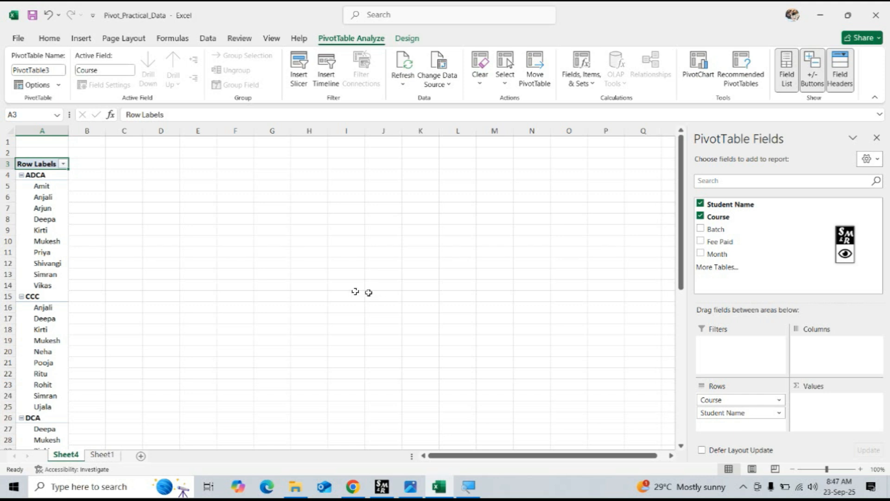
Filter the PivotTable's row labels so that only the ADCA course is listed.
click(49, 178)
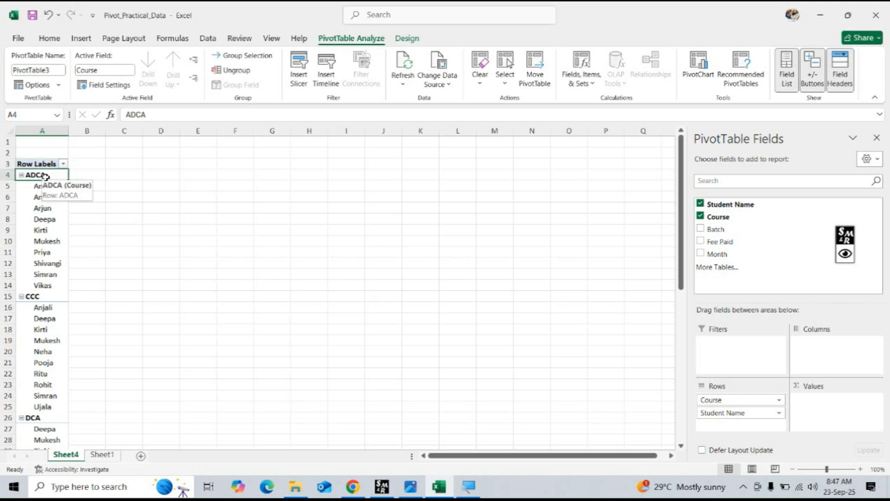
click(64, 165)
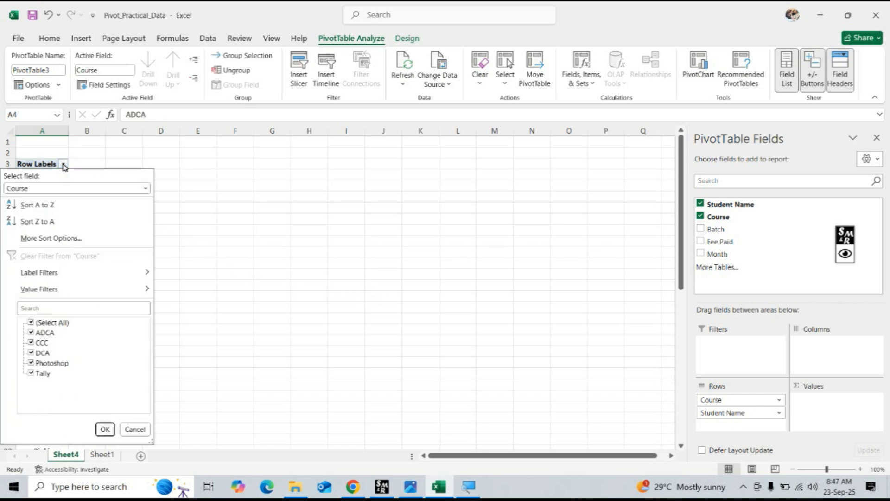
click(31, 323)
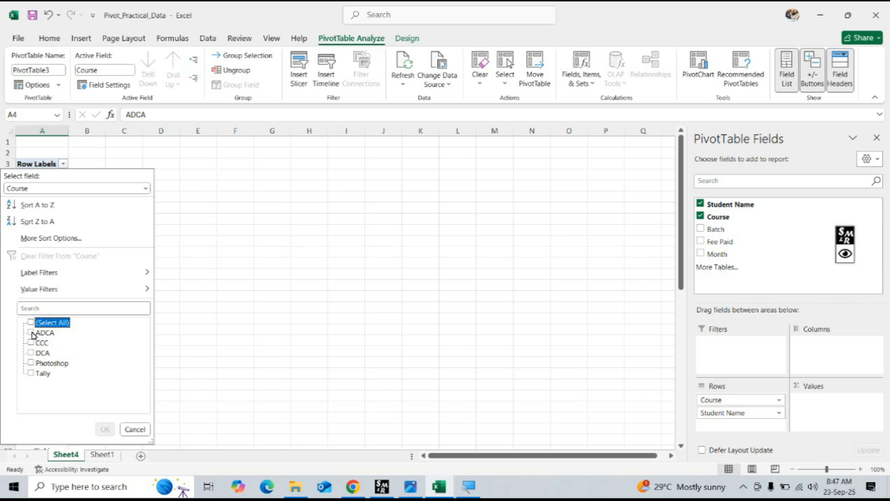
click(32, 333)
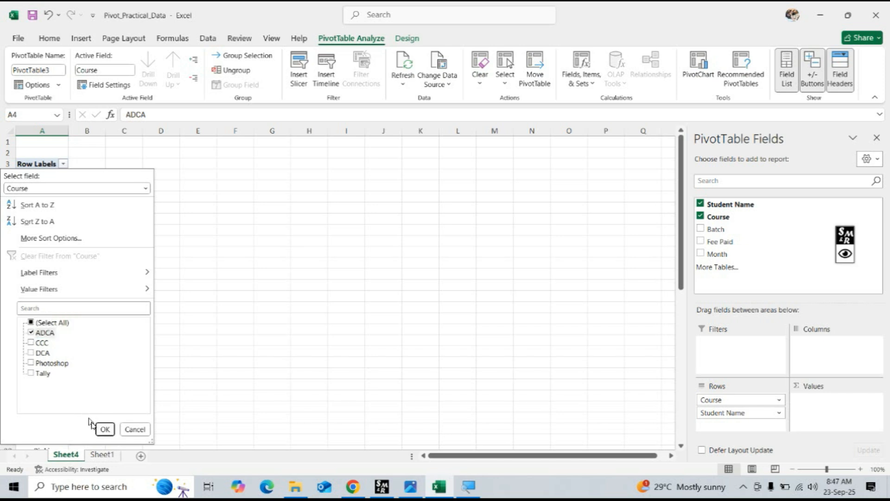
click(105, 429)
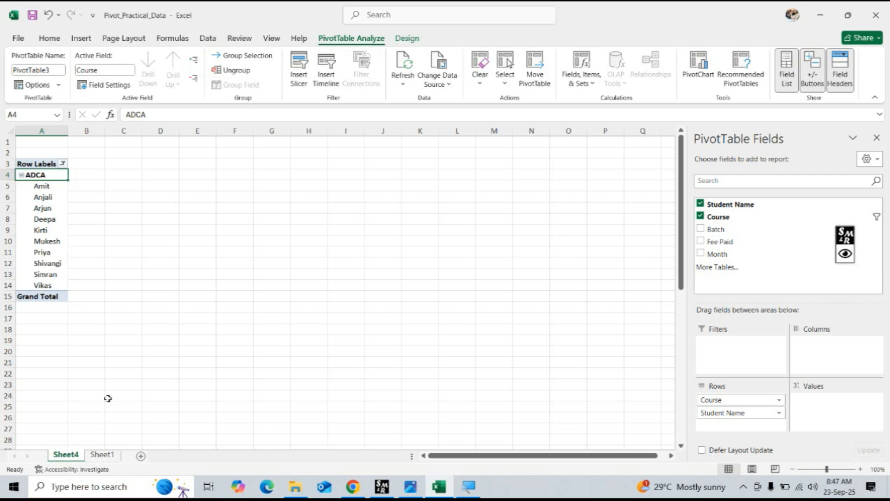
Change the Course filter on the row labels to show only DCA instead of ADCA.
click(62, 164)
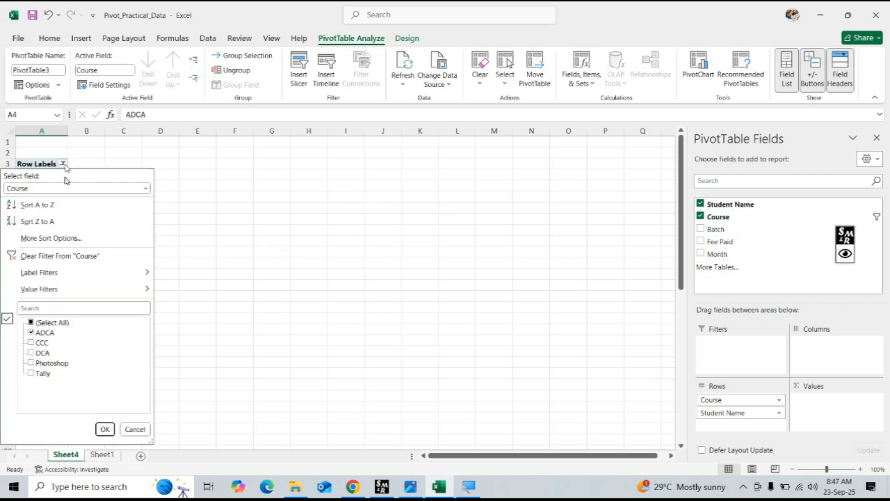
click(30, 333)
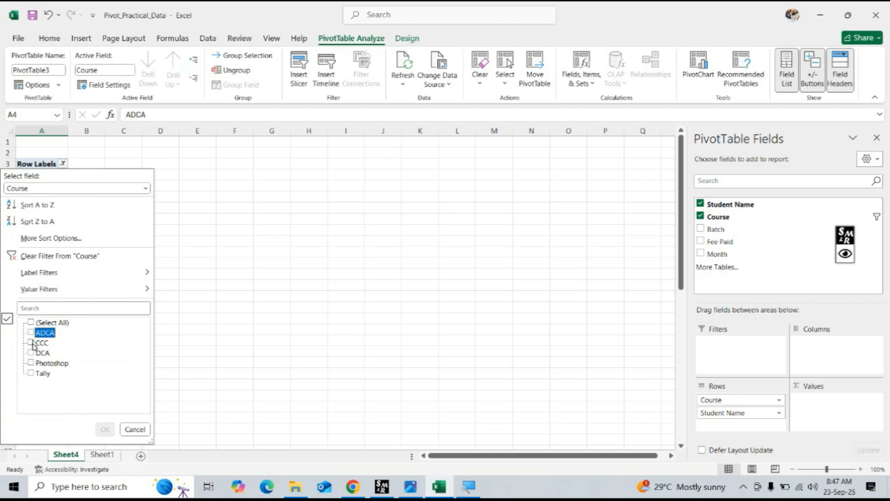
click(31, 353)
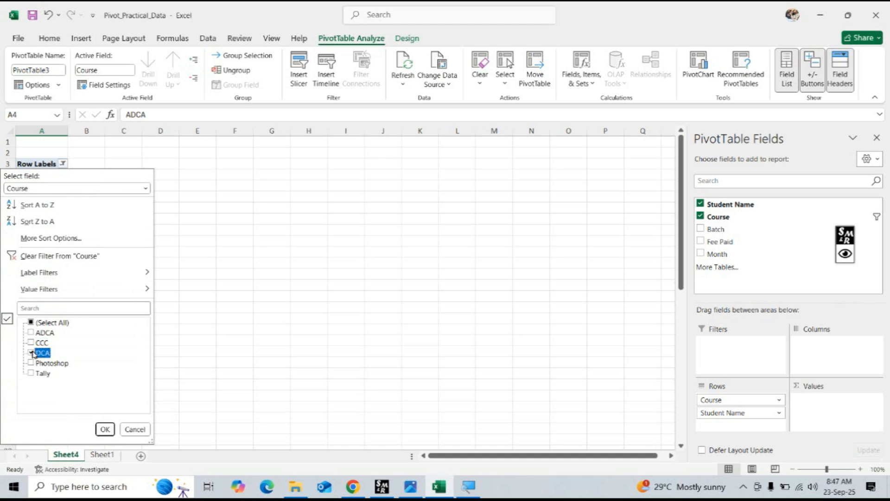
click(105, 430)
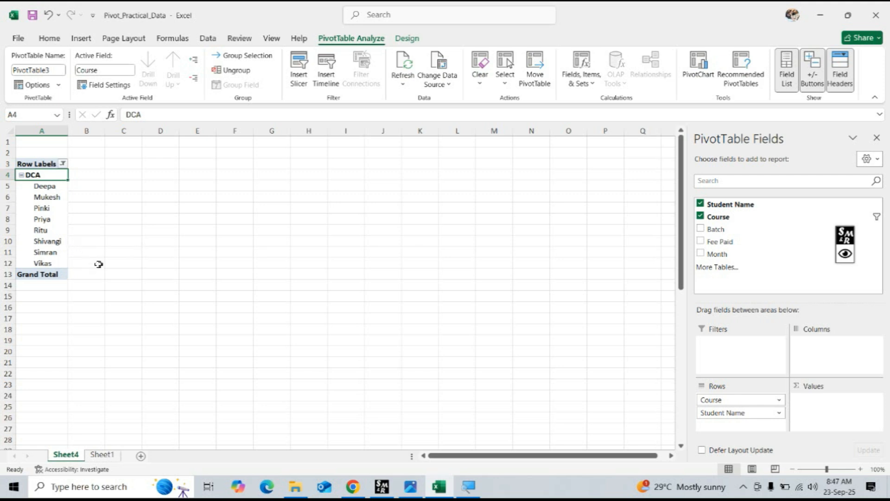
Restore all courses in the row label filter and look through the full student list.
click(64, 164)
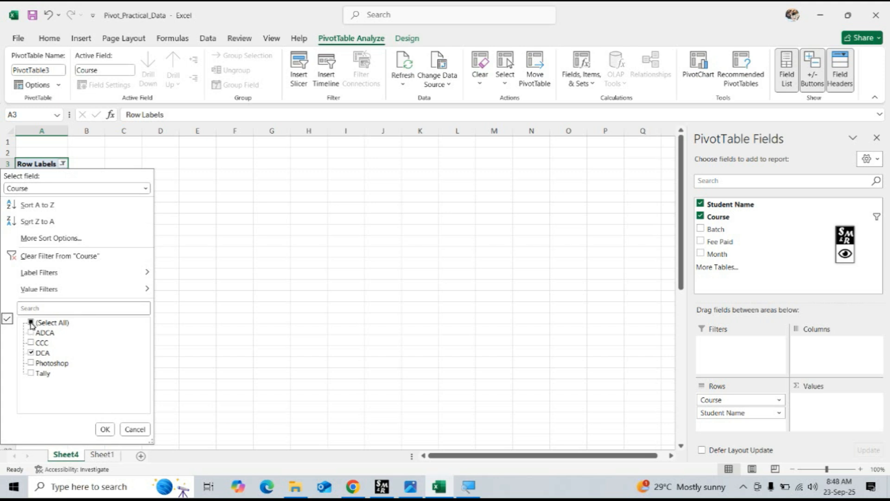
click(30, 324)
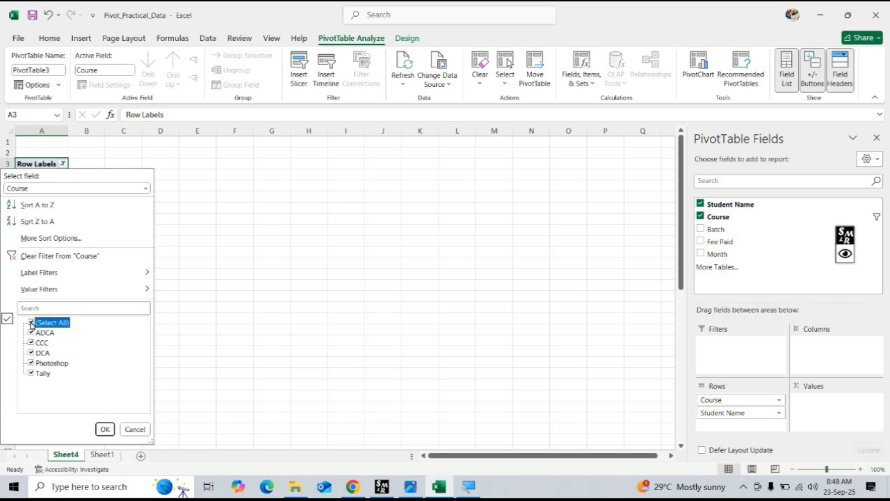
click(105, 430)
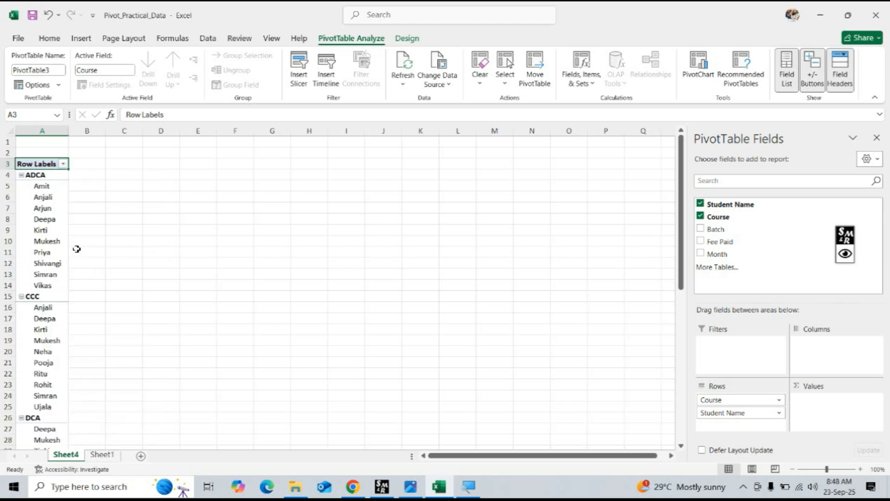
scroll(75, 251, down, 6)
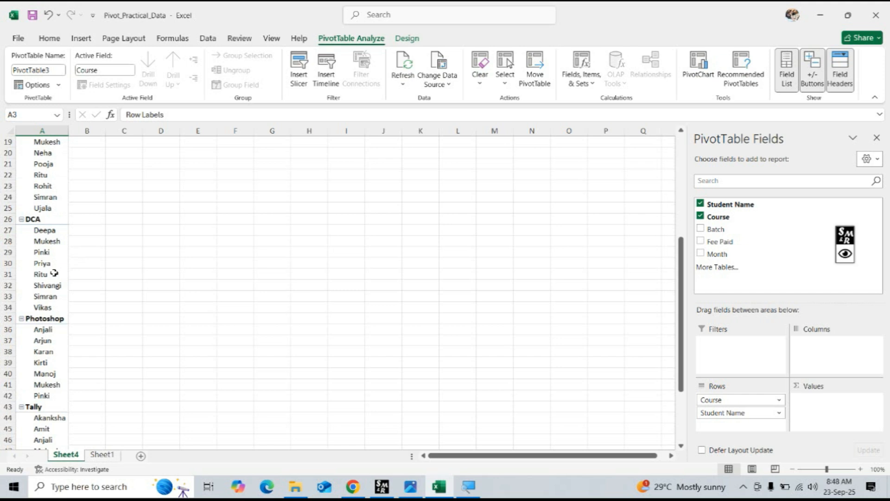
scroll(51, 288, down, 7)
scroll(51, 315, up, 13)
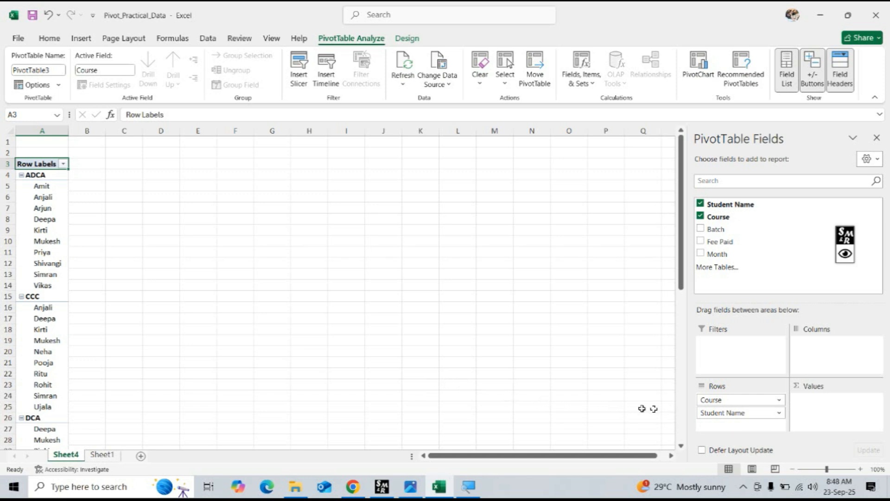
Move Student Name from the Rows area to Values to count the students in each course.
click(721, 414)
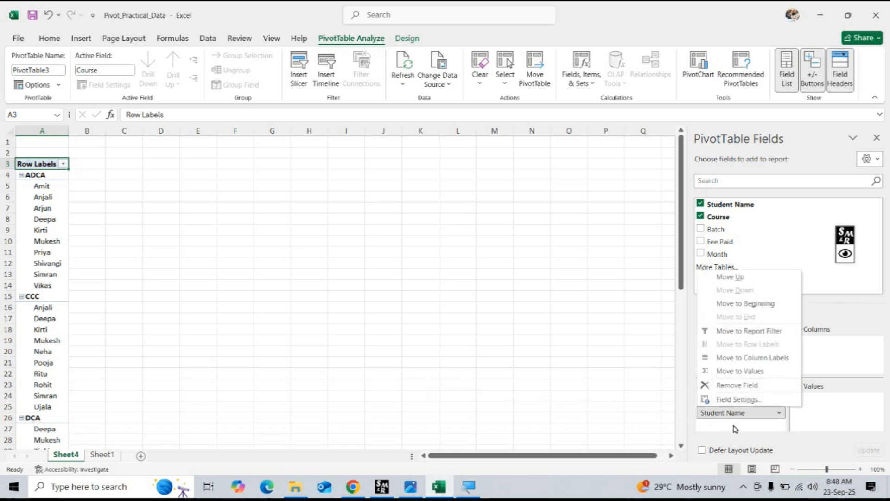
click(732, 424)
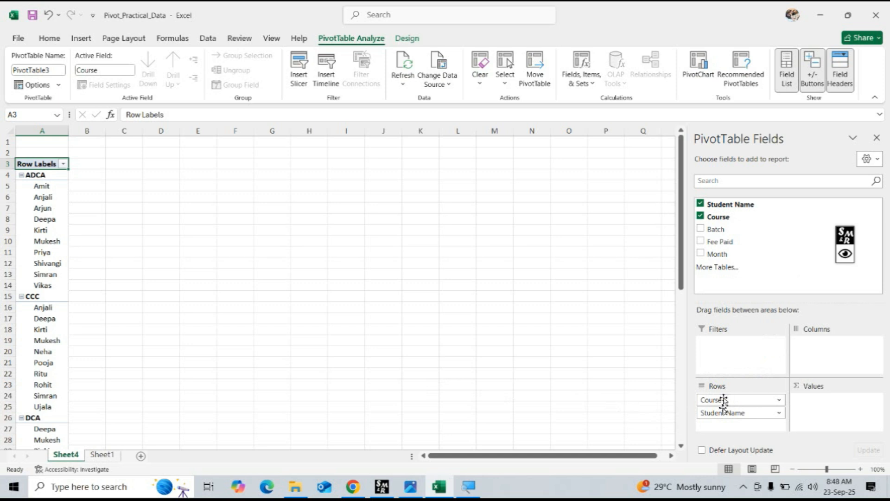
drag(721, 415, 828, 402)
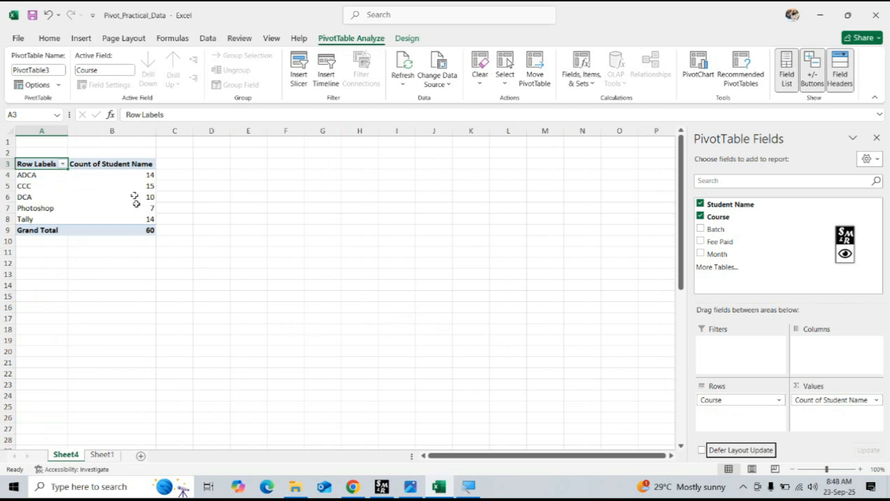
click(132, 176)
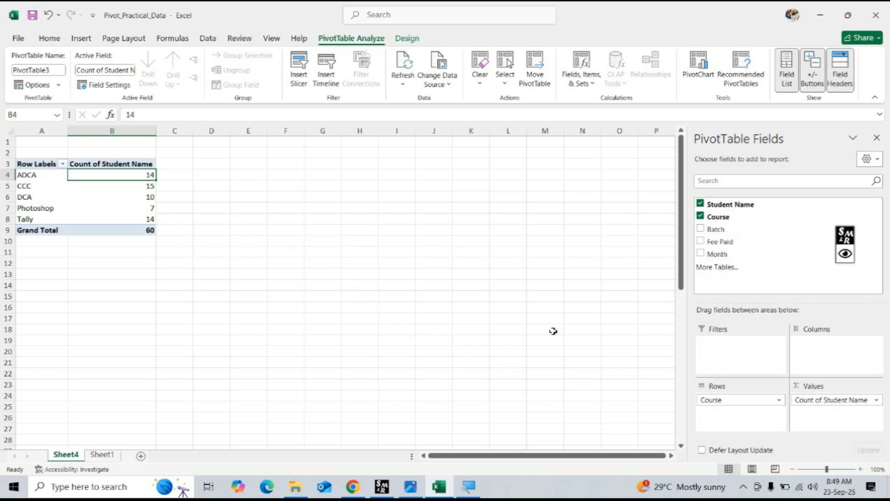
Remove Course and Student Name from the PivotTable, read the next course question in ChatGPT, and return to Excel.
click(700, 215)
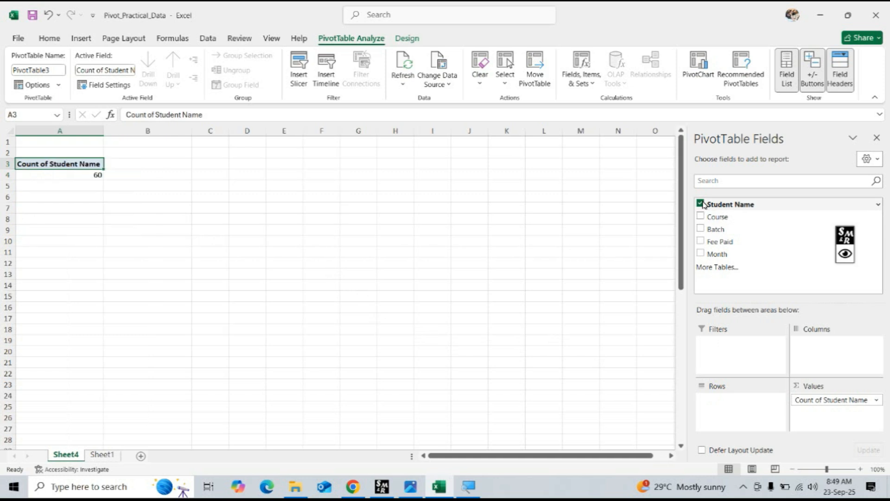
click(700, 203)
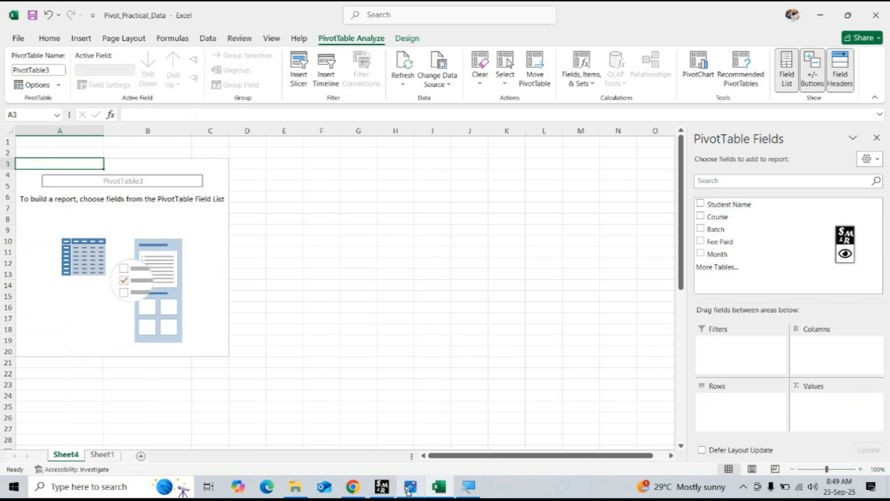
click(353, 486)
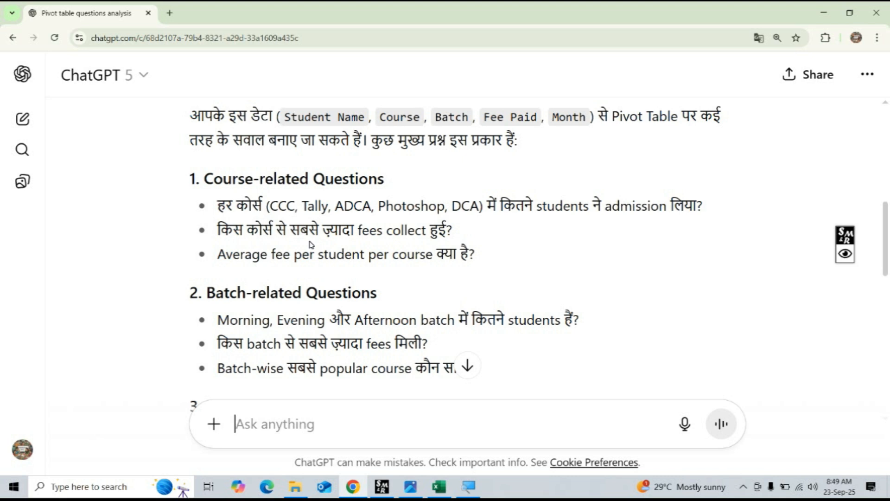
click(438, 486)
Summarize Fee Paid by Course in the PivotTable and sort the fee sums from largest to smallest.
click(194, 229)
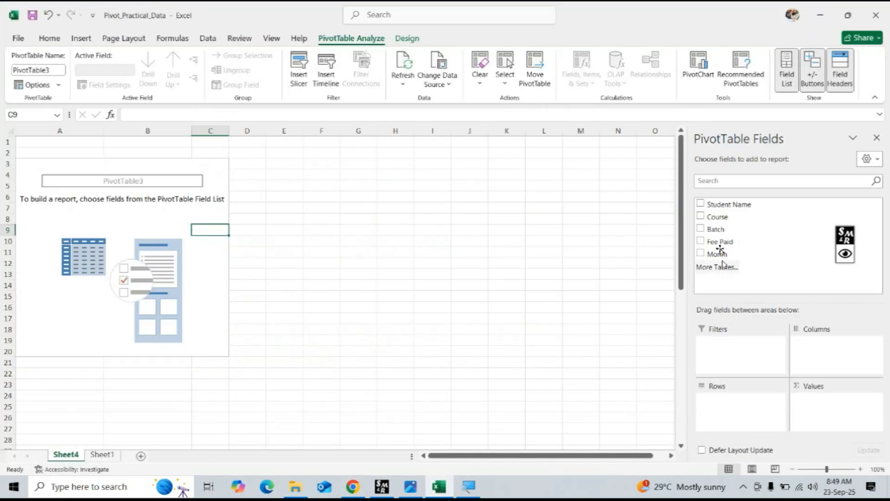
click(700, 217)
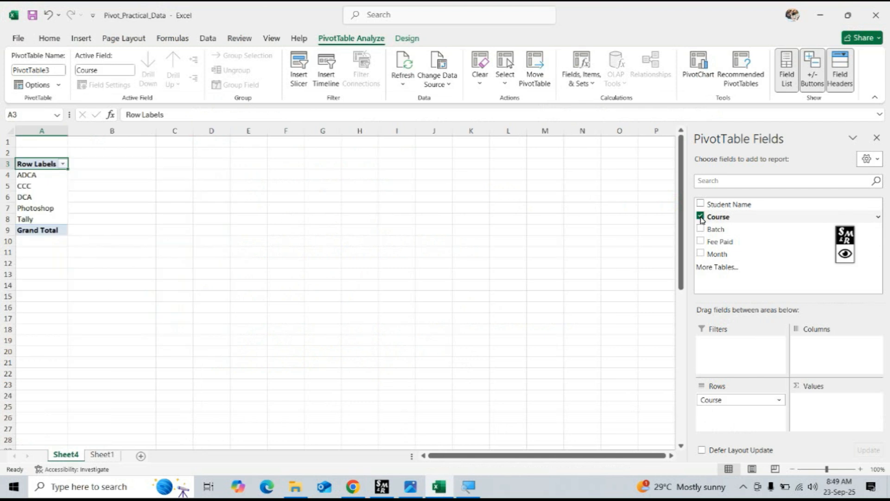
click(700, 242)
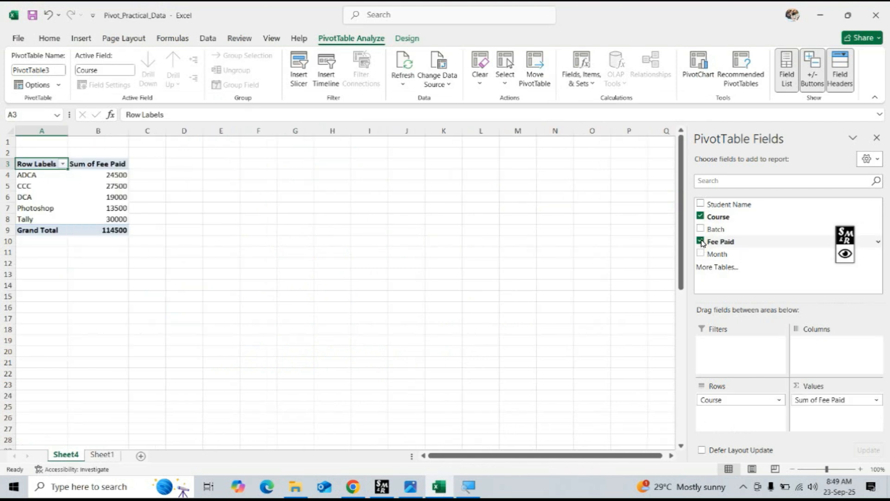
right_click(111, 178)
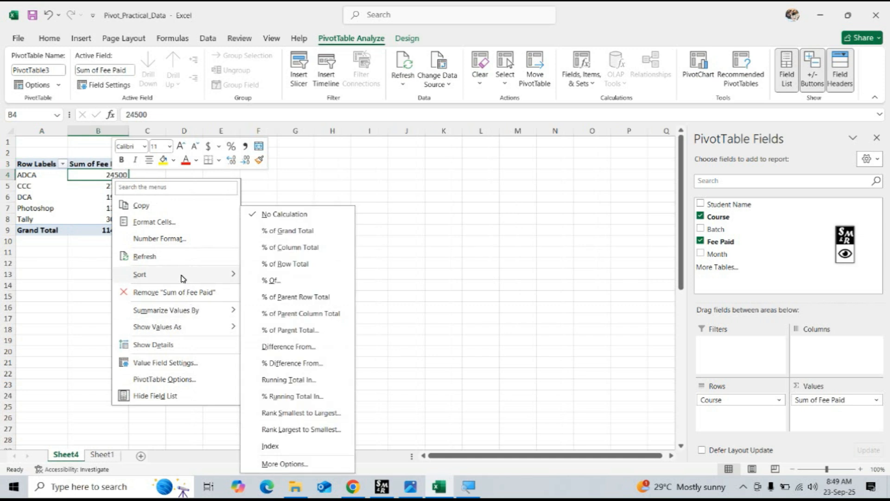
mouse_move(151, 277)
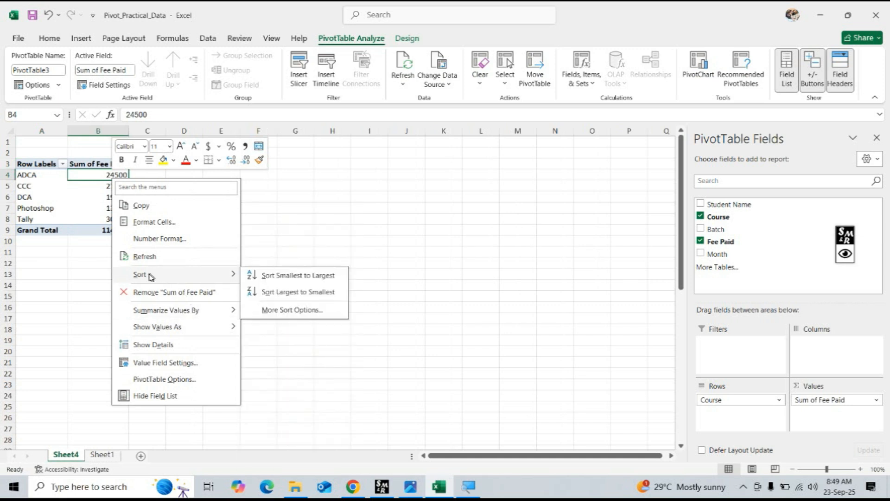
click(296, 293)
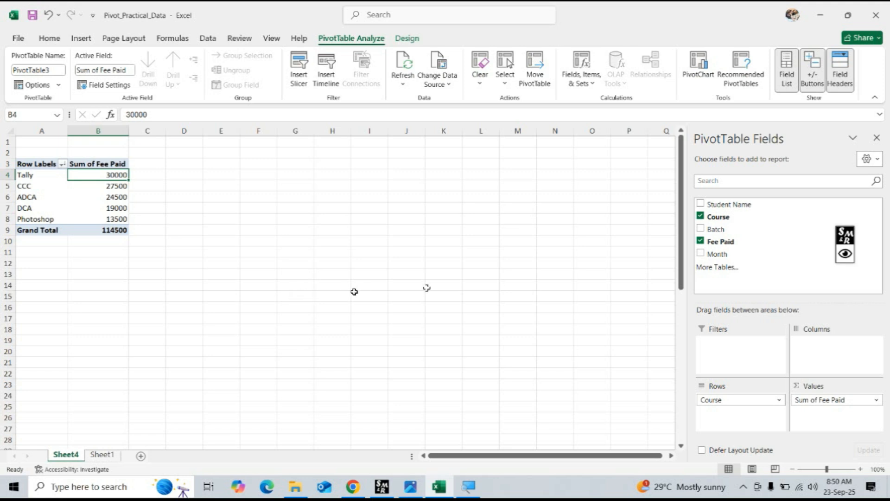
Remove Fee Paid and Course from the PivotTable, check the question list in ChatGPT, and switch back to Excel.
click(701, 241)
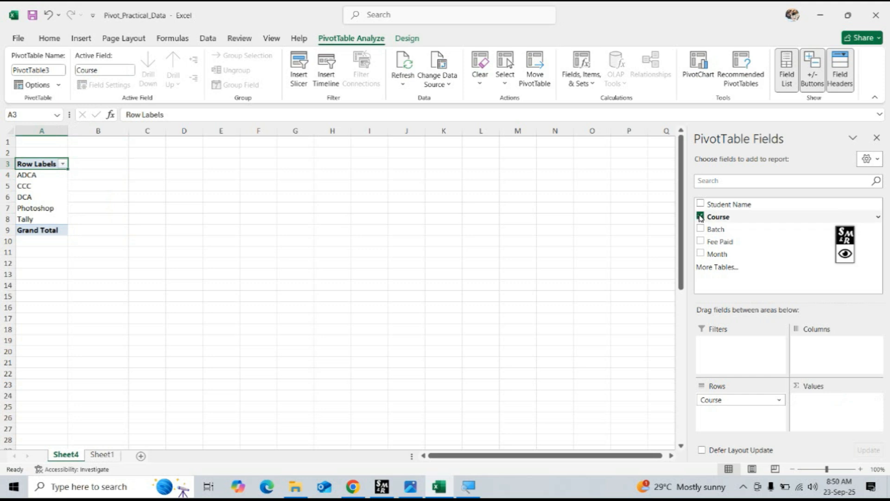
click(700, 217)
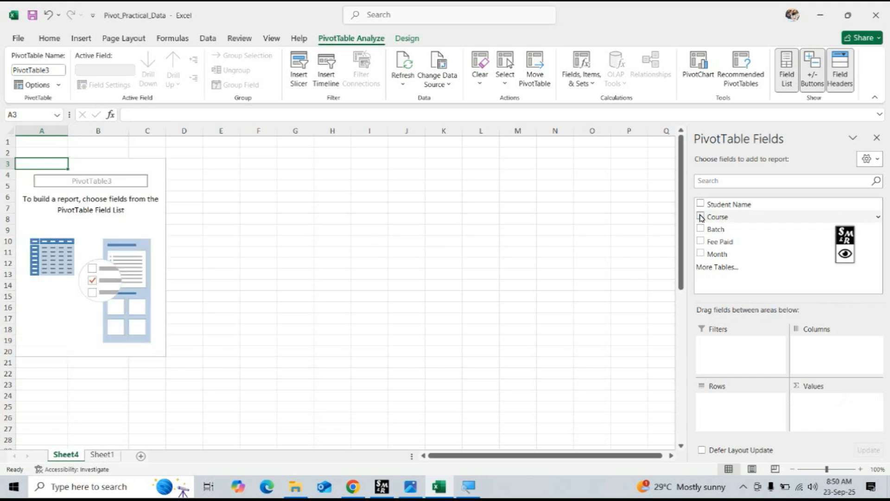
click(353, 486)
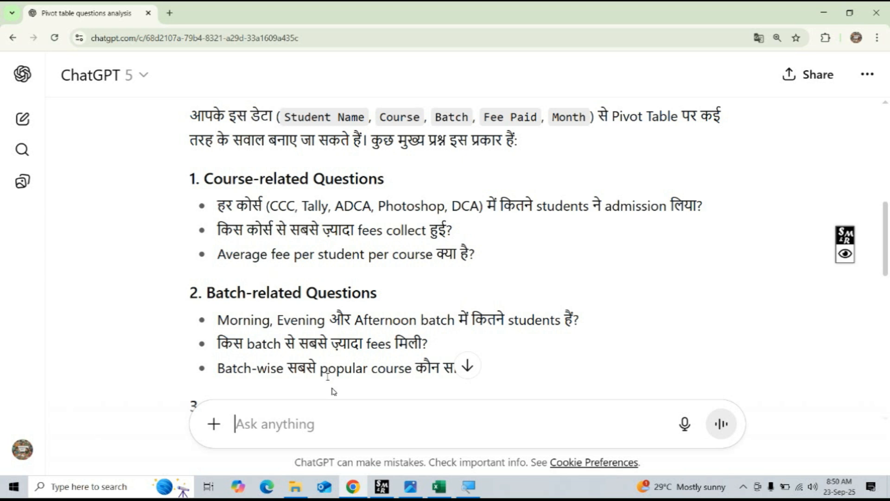
click(438, 491)
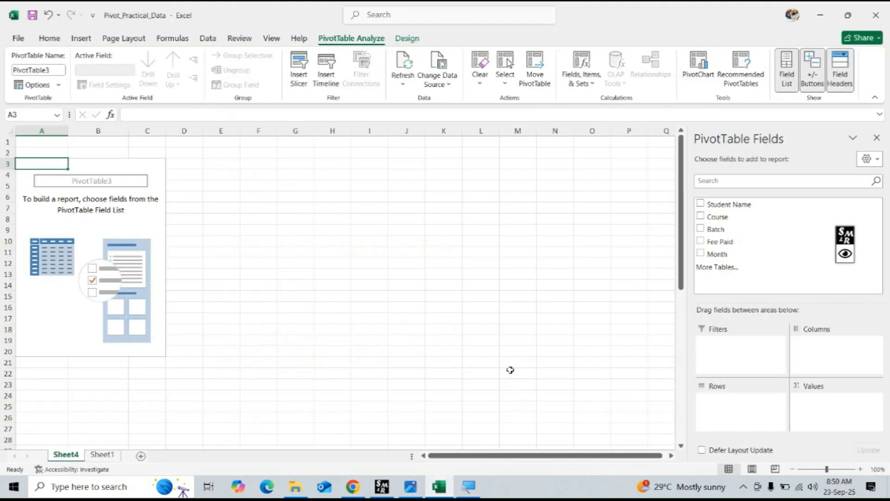
Add Course and Fee Paid to the PivotTable and move Fee Paid from Values to Rows beneath Course.
click(701, 216)
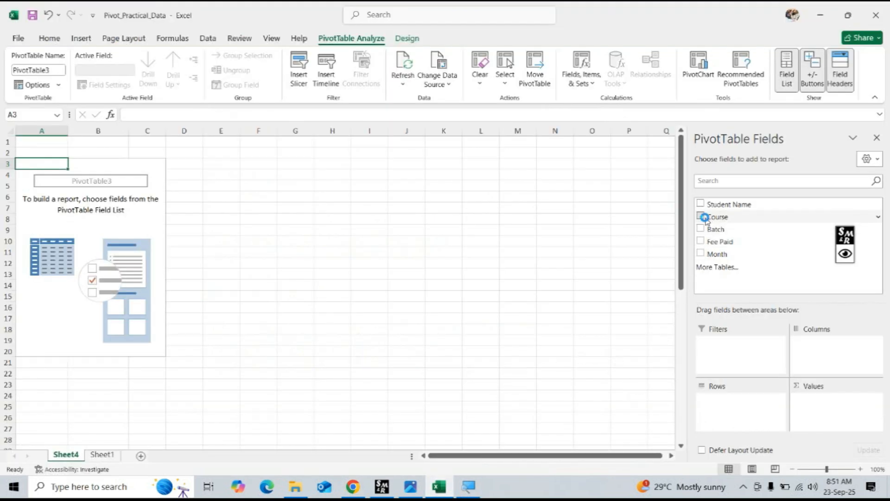
click(701, 242)
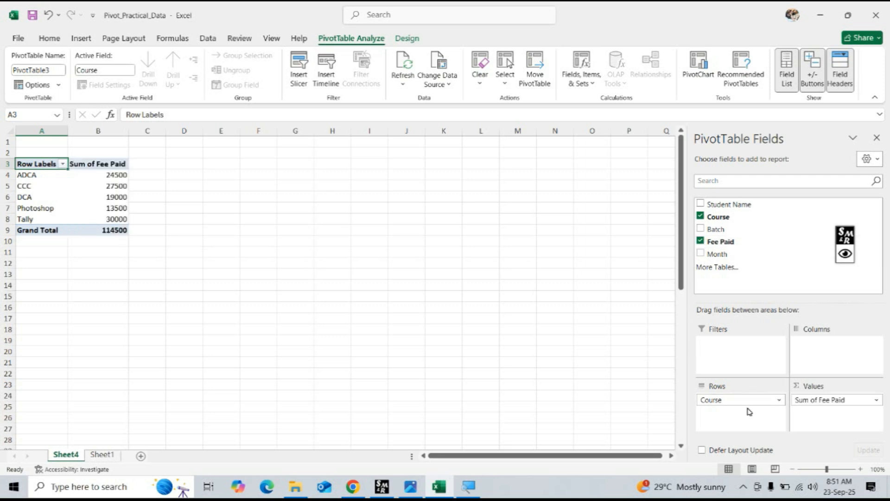
drag(834, 401, 745, 417)
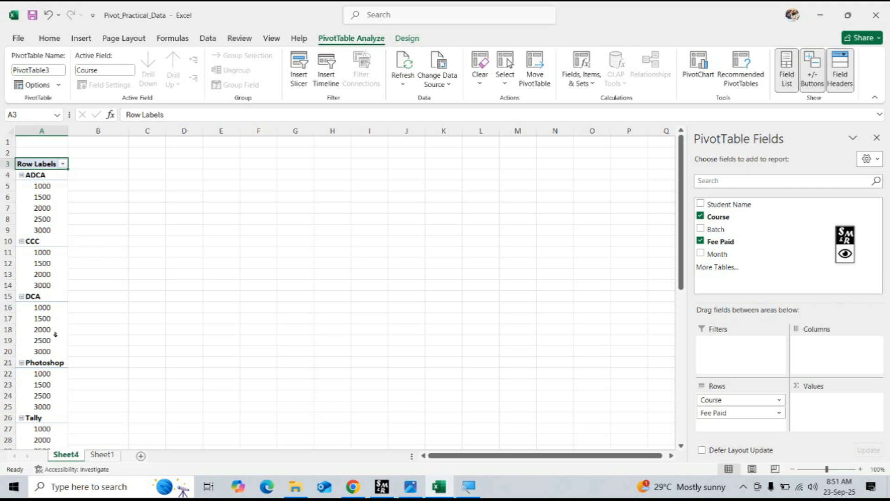
scroll(55, 333, down, 4)
scroll(55, 334, up, 4)
Filter the PivotTable's Course row labels to show only ADCA.
click(38, 177)
click(62, 165)
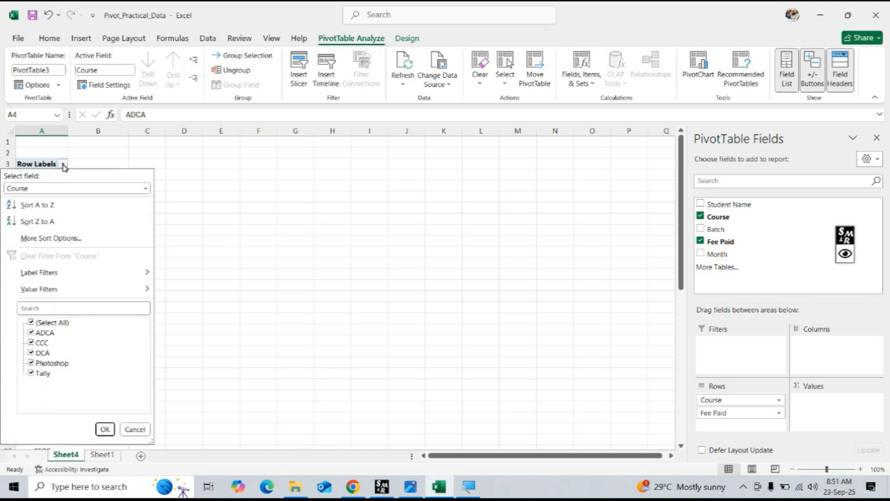
click(30, 324)
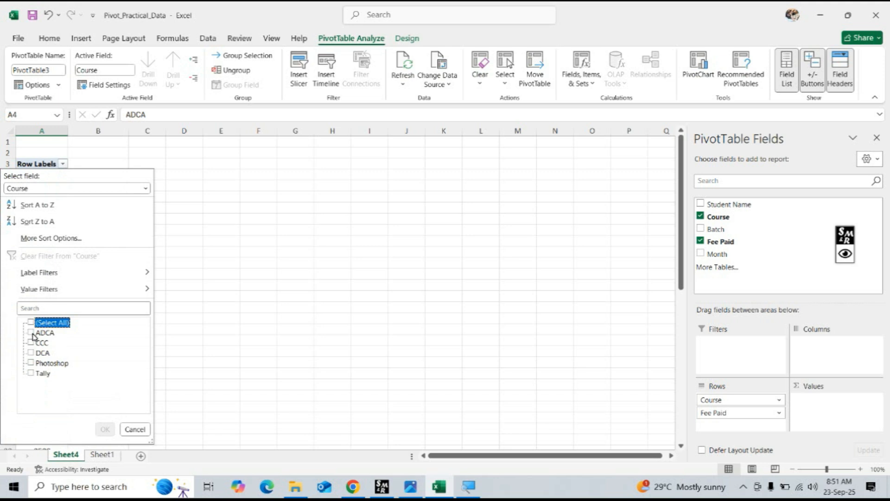
click(31, 333)
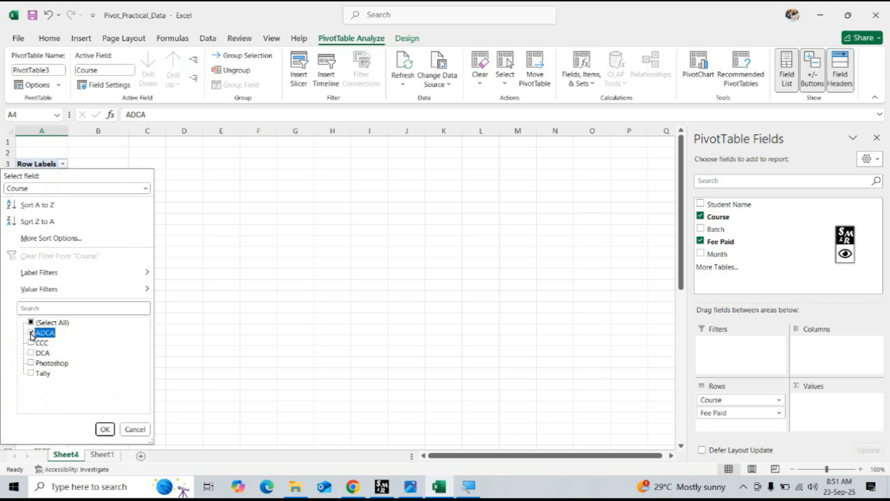
click(105, 429)
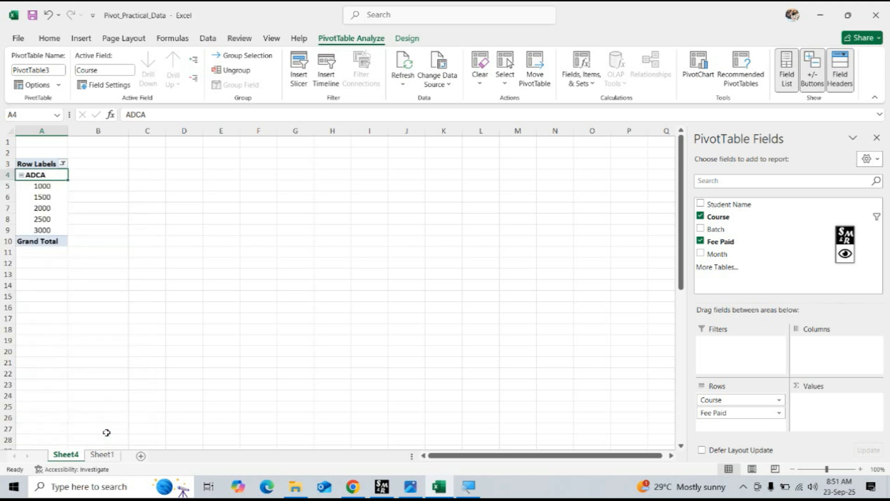
Calculate the average of the listed ADCA fees in cell A11 with =AVERAGE(A5:A9).
click(46, 250)
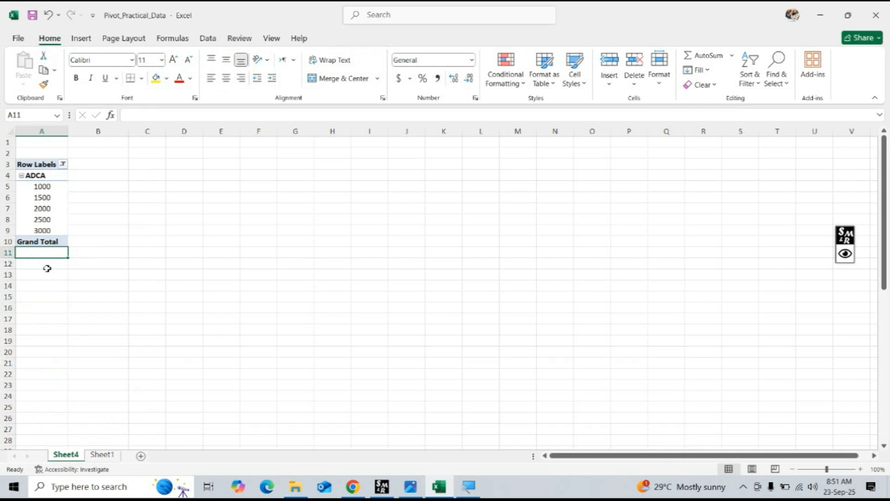
text(=a)
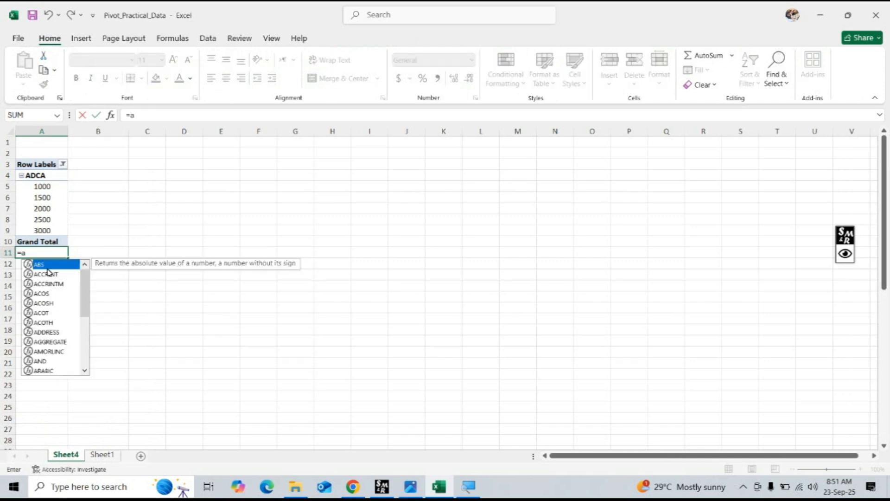
text(v)
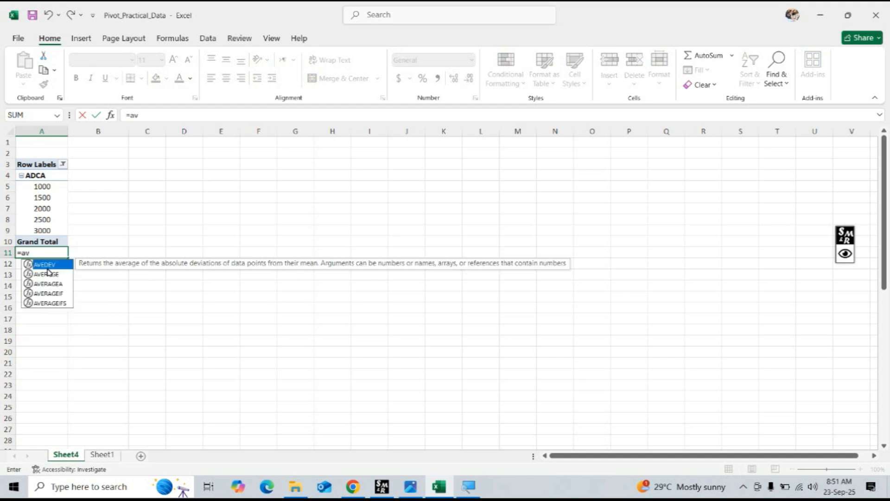
text(erage)
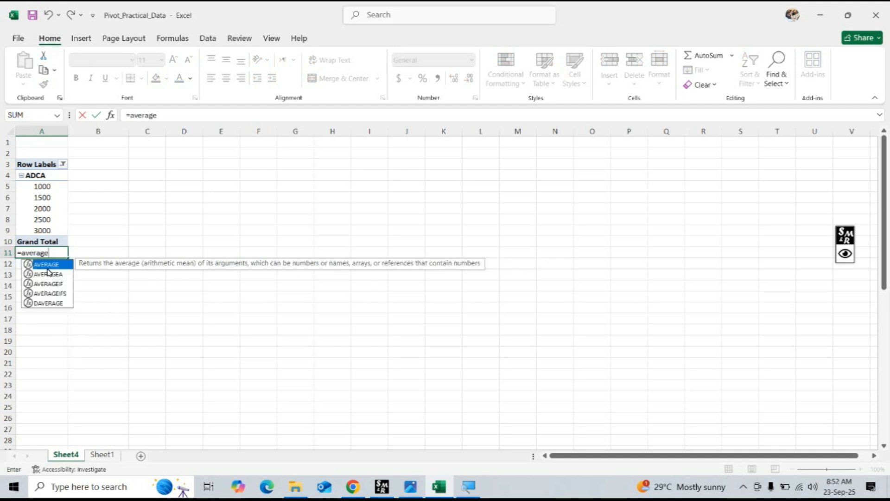
double_click(47, 266)
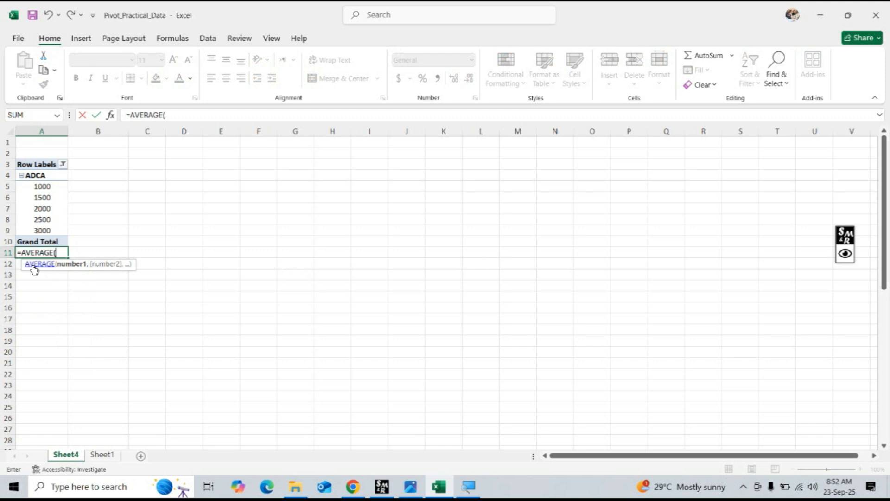
drag(39, 187, 37, 232)
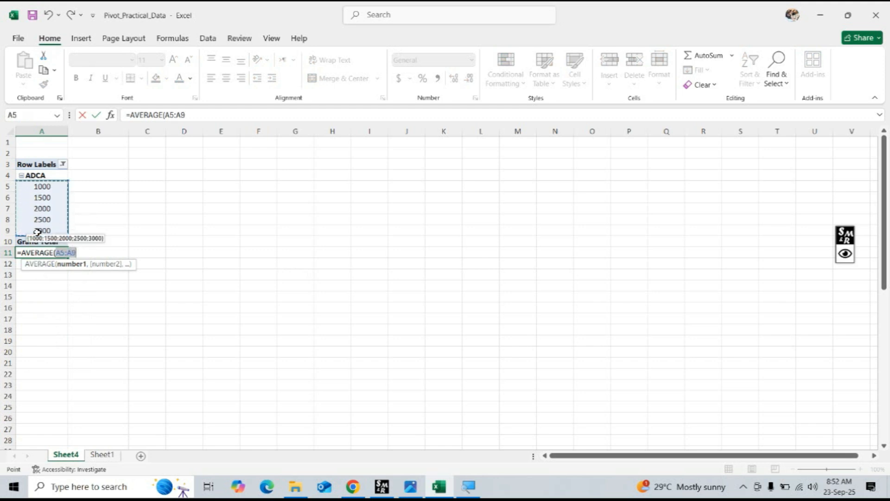
text())
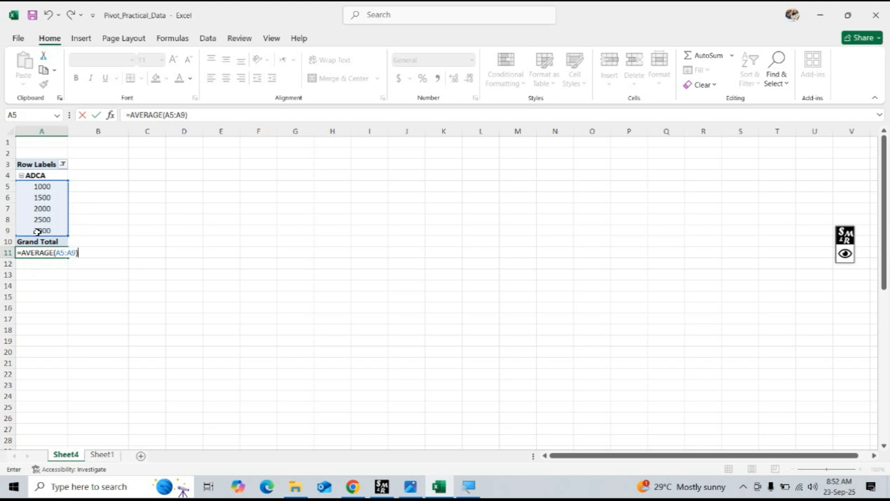
key(Return)
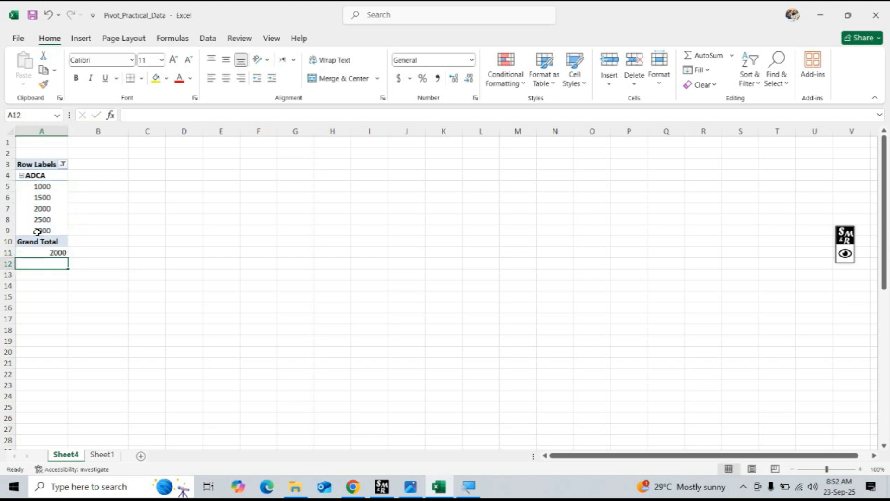
click(50, 253)
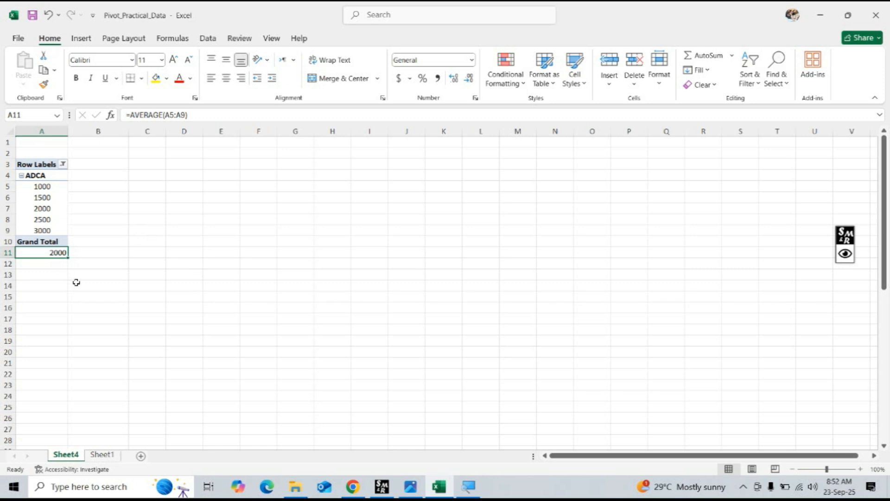
Add Student Name to the PivotTable, replacing the overlapping cell data, and clear Fee Paid, Course and Student Name from the report.
click(46, 198)
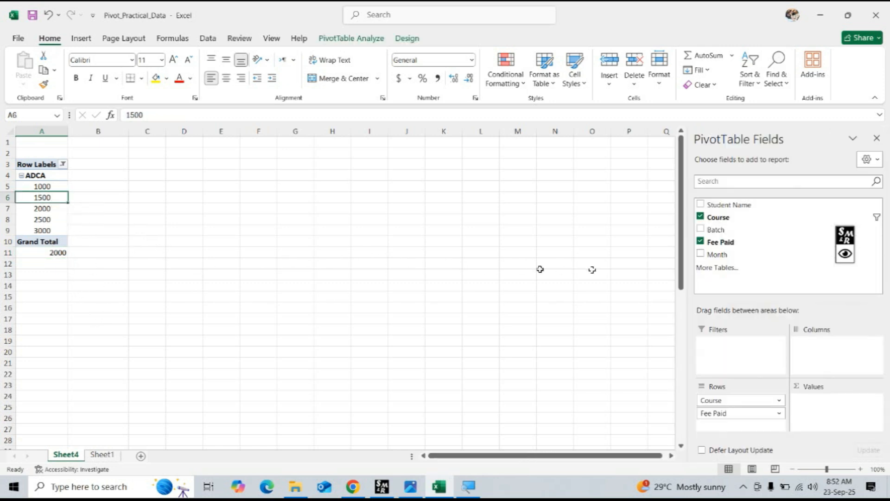
click(700, 204)
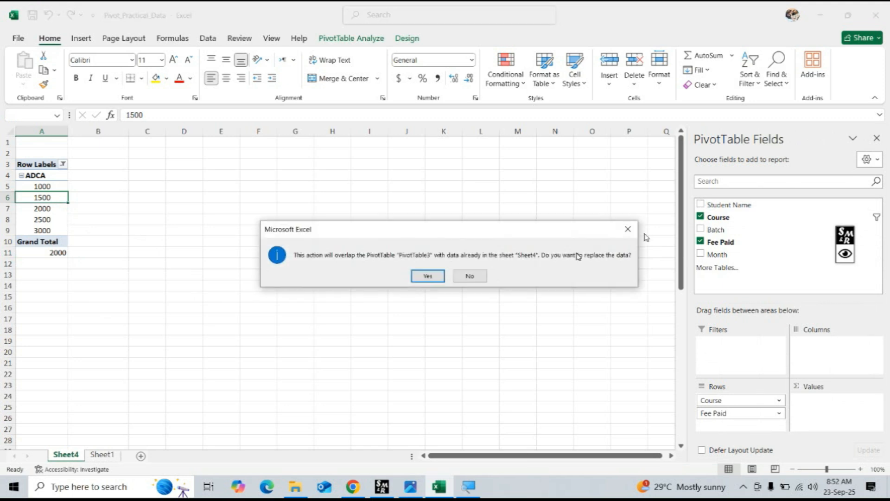
click(425, 273)
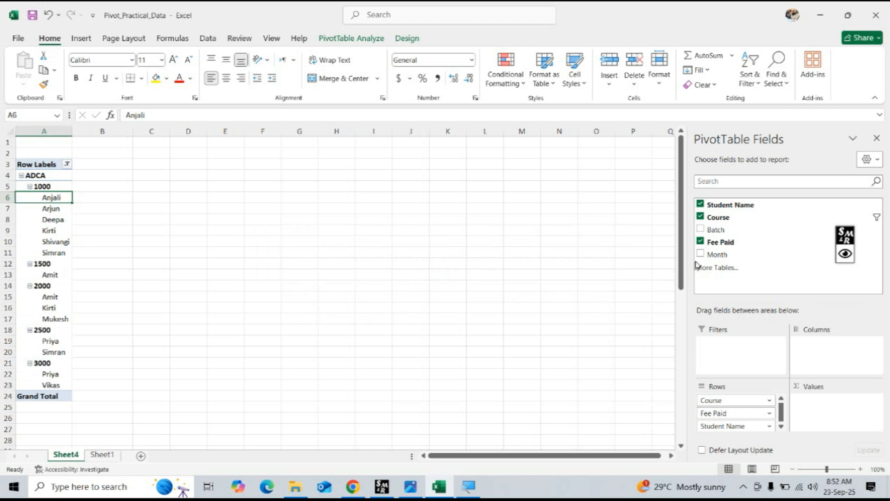
click(700, 242)
click(700, 217)
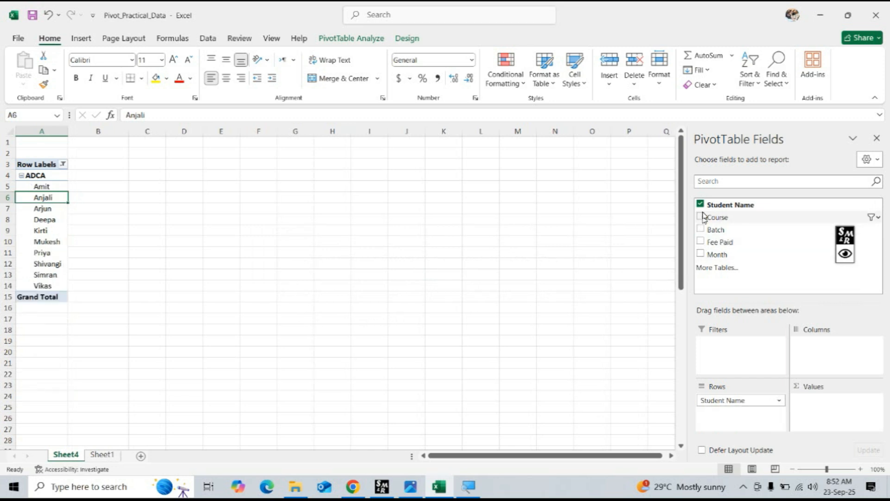
click(700, 204)
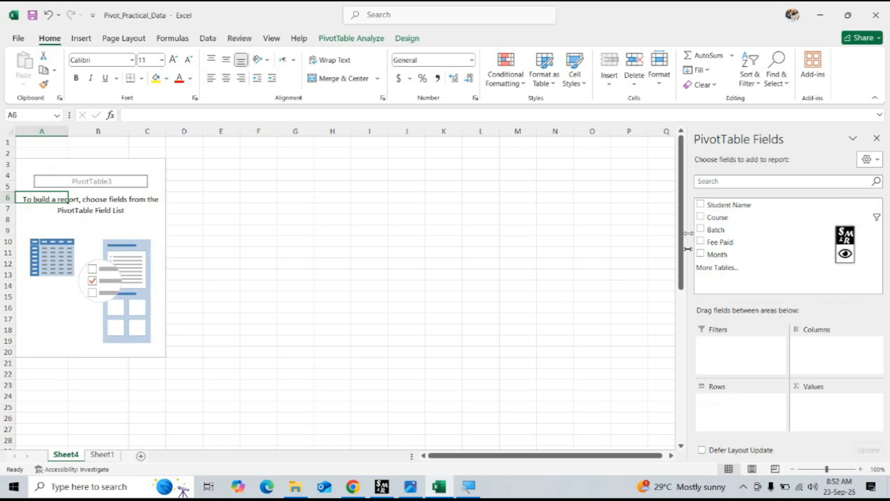
Build the PivotTable with Student Name in Rows, Course in Columns and the sum of Fee Paid in Values.
click(701, 204)
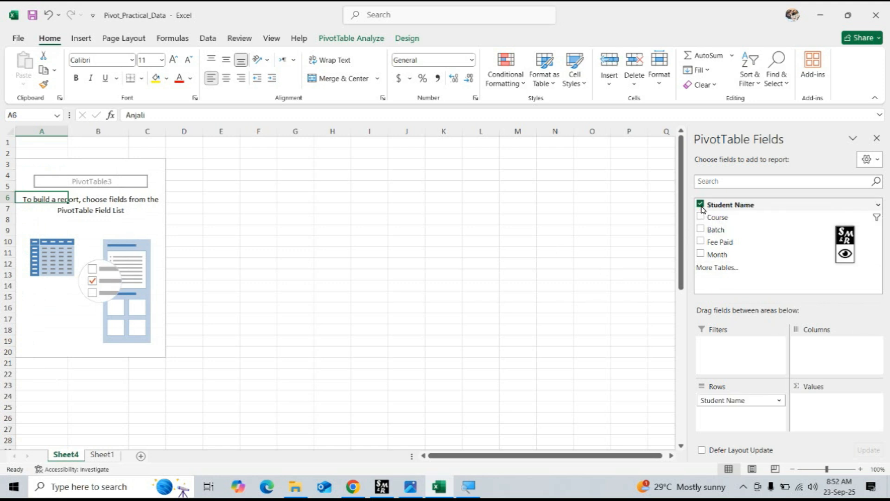
click(700, 217)
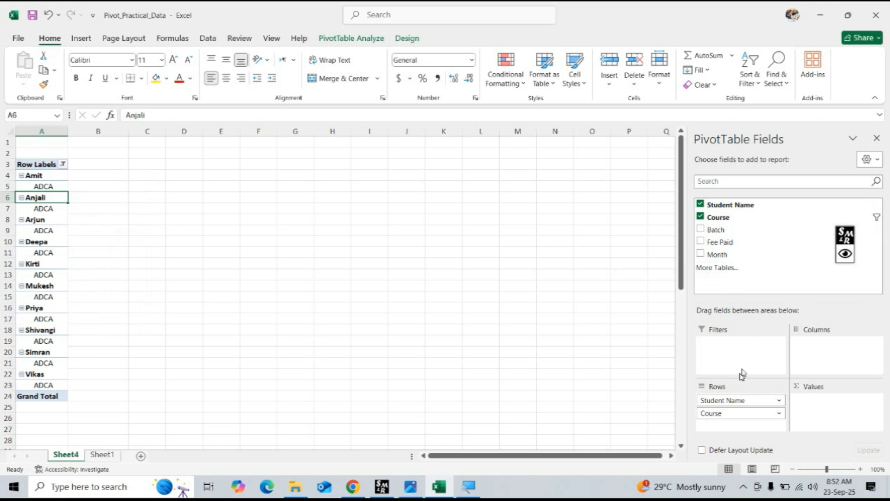
drag(722, 413, 823, 357)
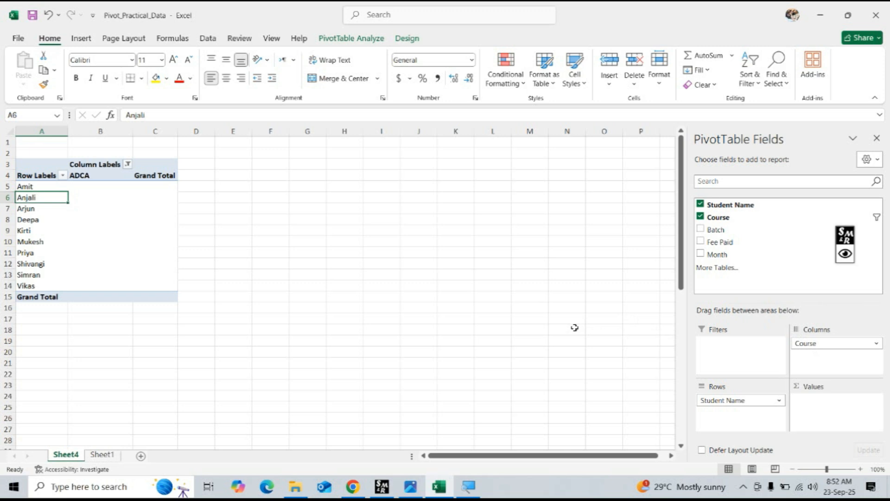
click(701, 242)
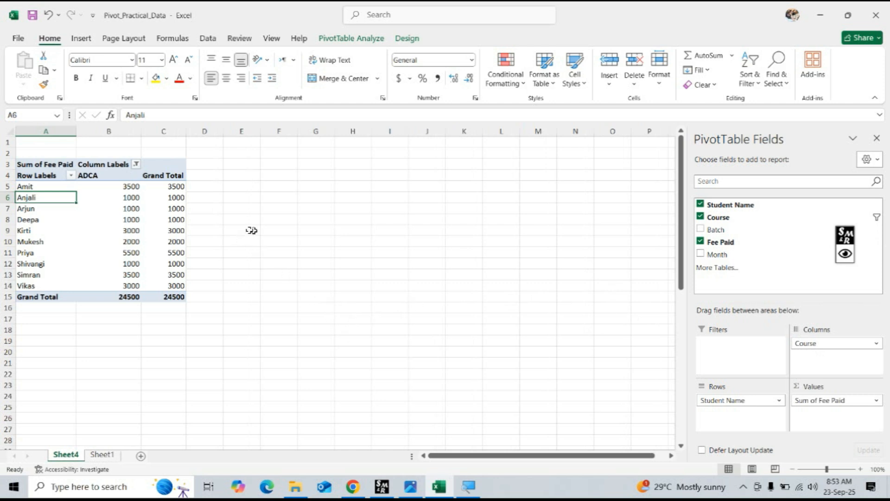
click(48, 185)
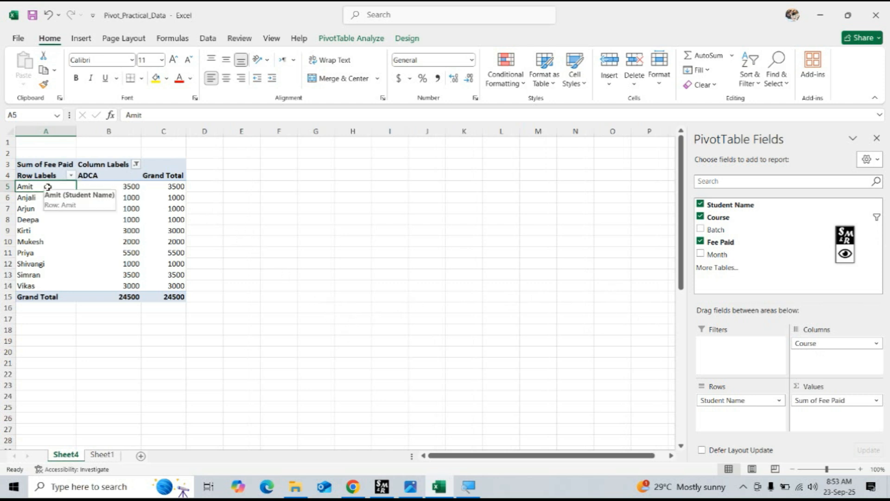
click(111, 188)
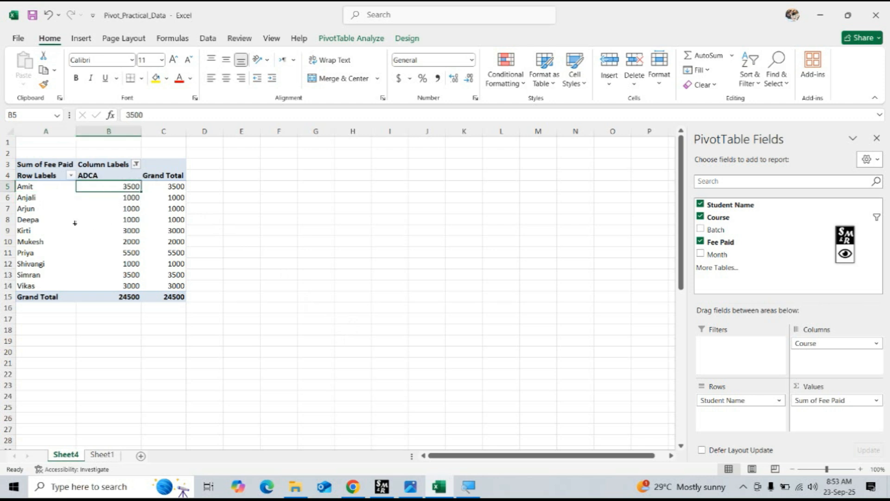
Calculate the average ADCA fee per student in cell B16 with =AVERAGE(B5:B14).
mouse_move(85, 236)
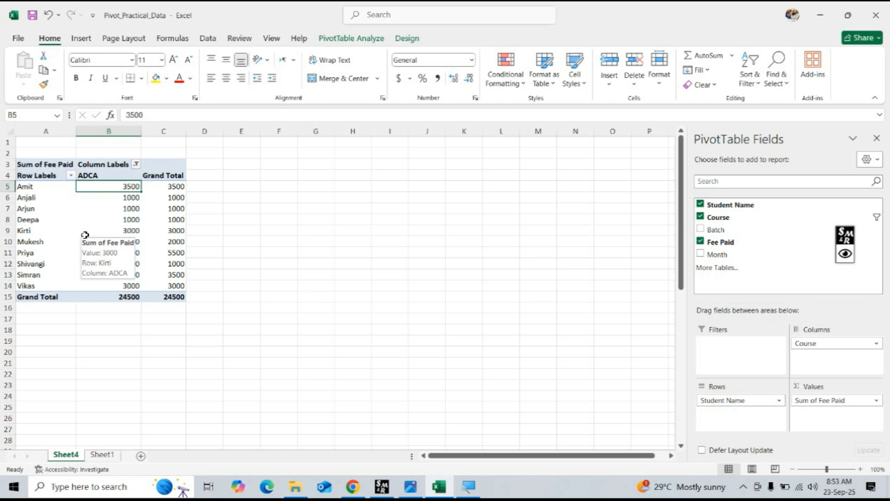
click(122, 309)
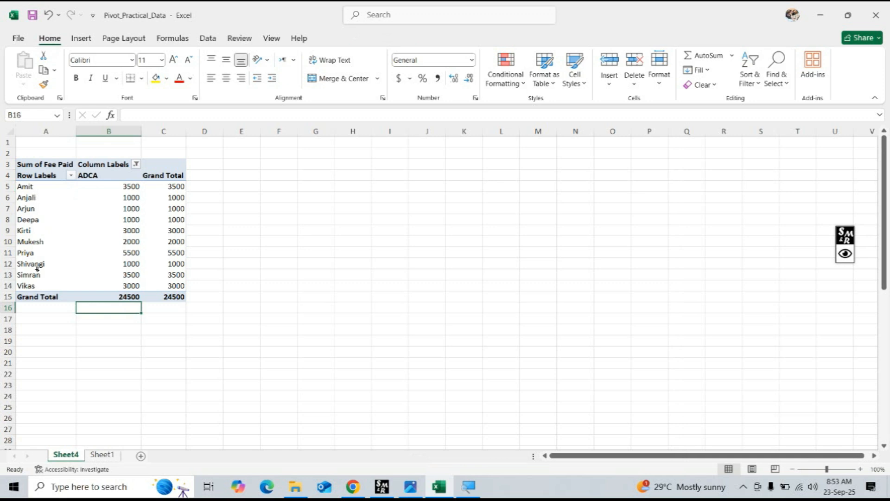
text(=a)
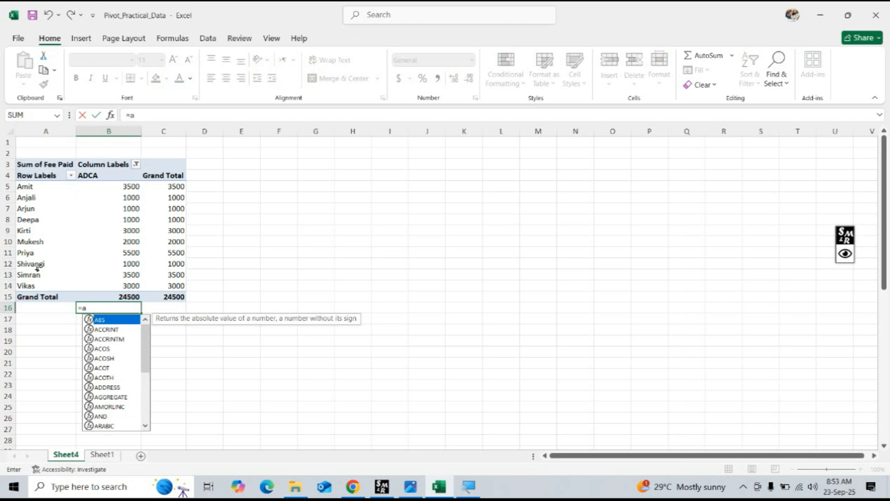
text(verage)
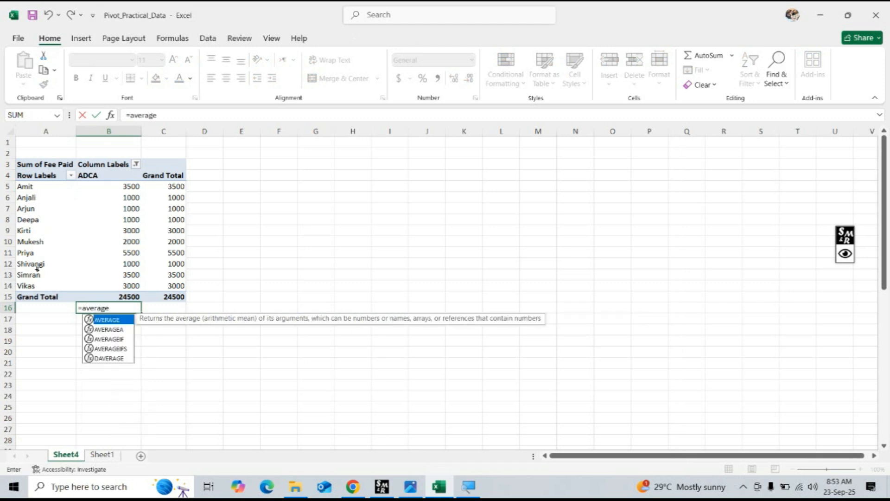
key(Tab)
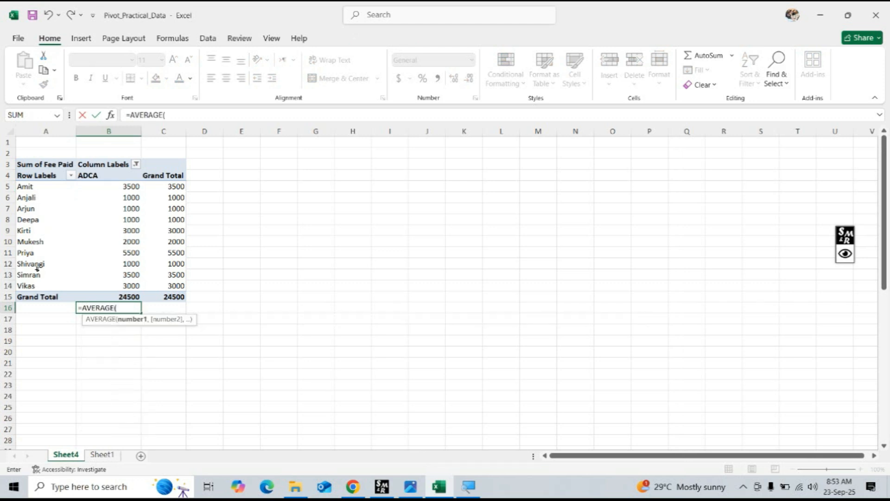
drag(115, 186, 118, 282)
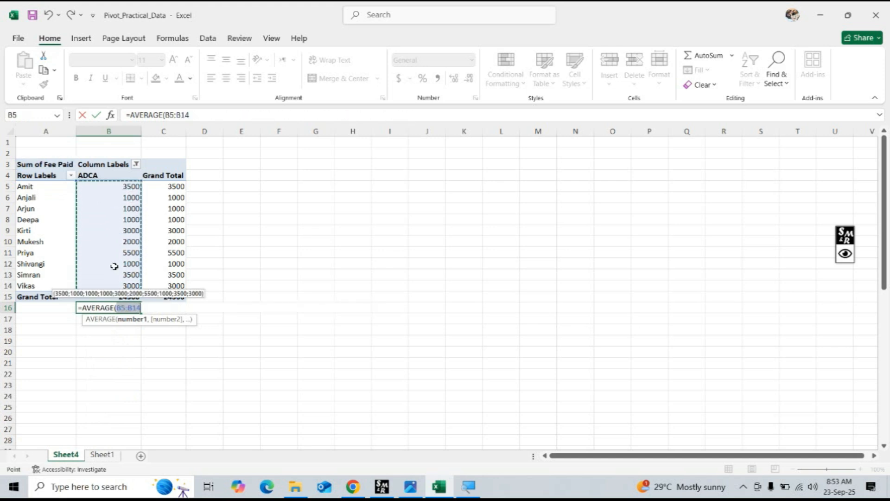
text())
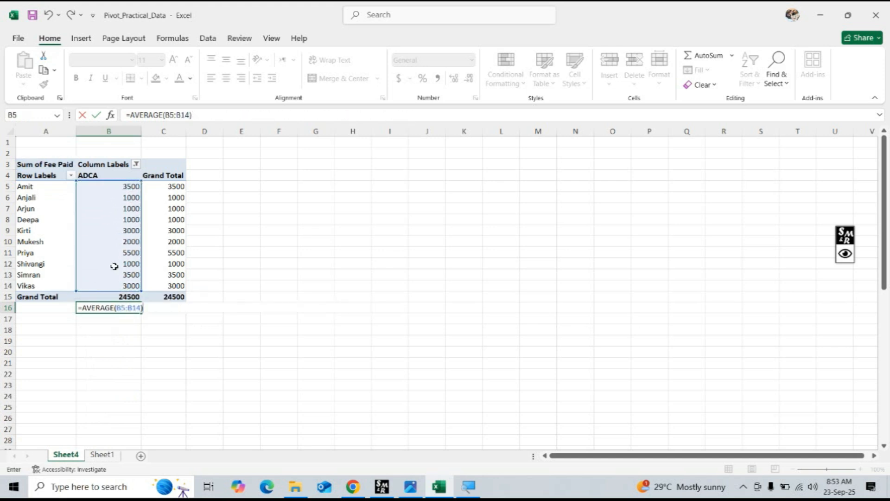
key(Return)
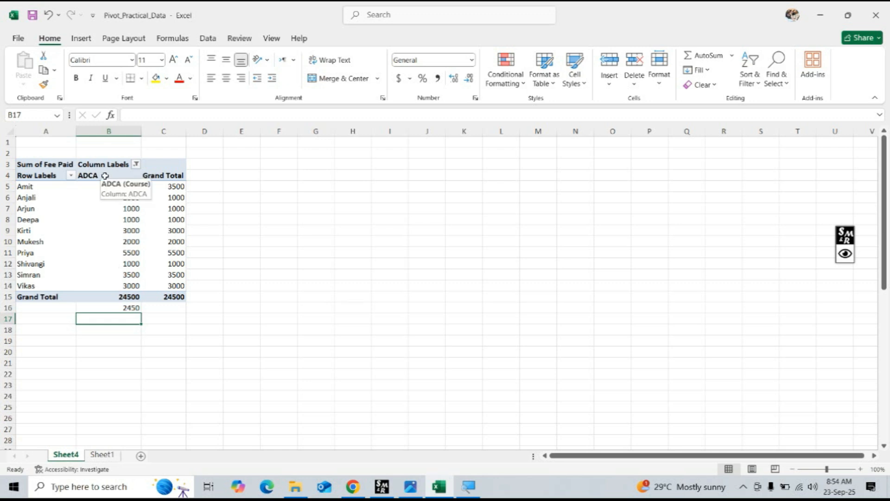
Filter the PivotTable's course columns to CCC only instead of ADCA and check the average fee formula in cell B16.
click(137, 165)
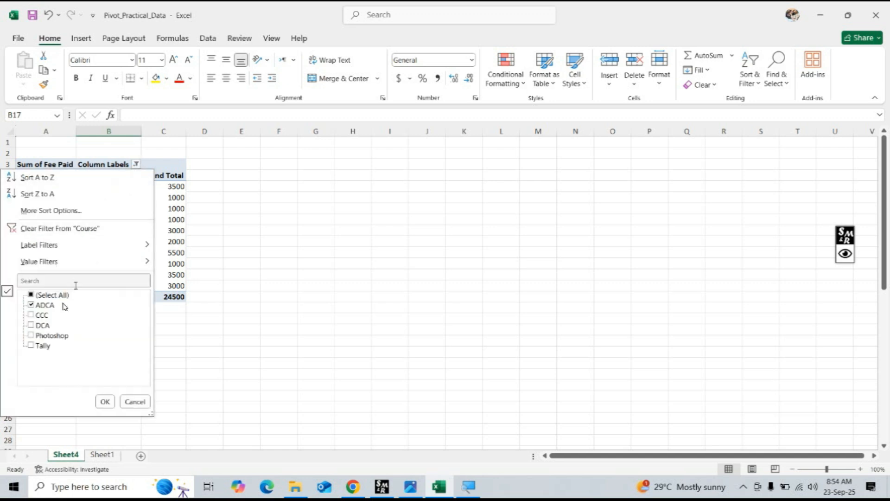
click(31, 306)
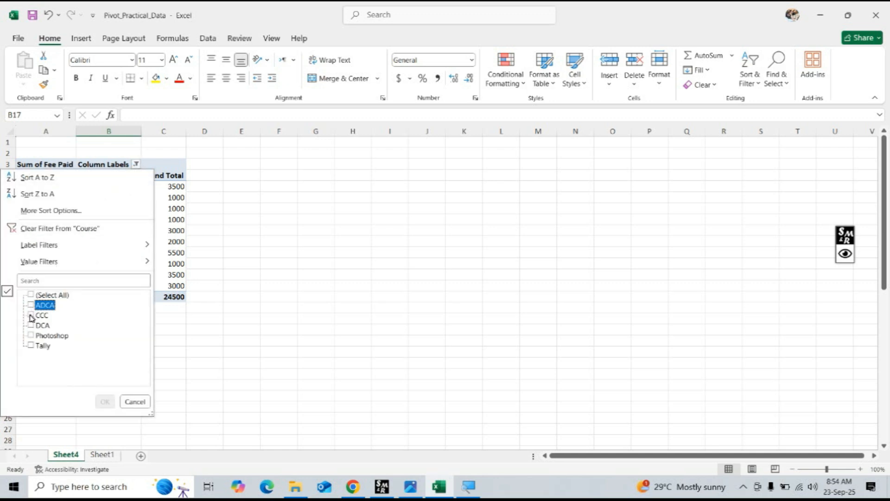
click(31, 315)
click(105, 402)
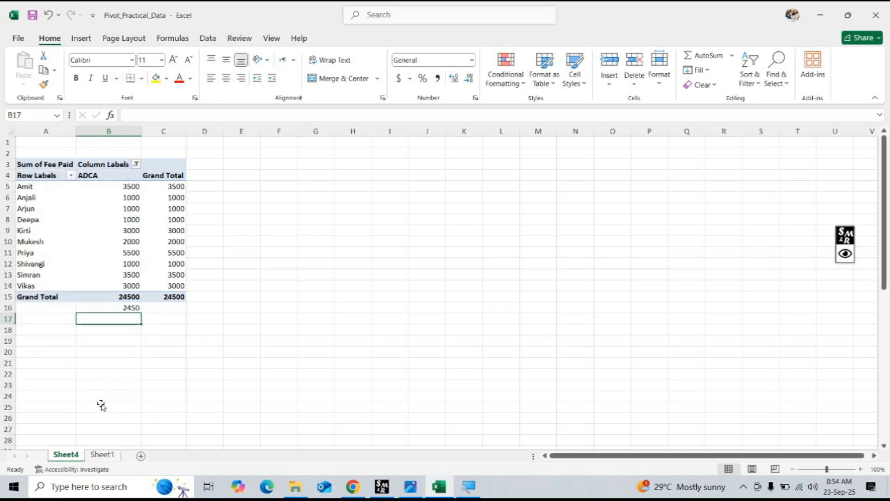
click(130, 309)
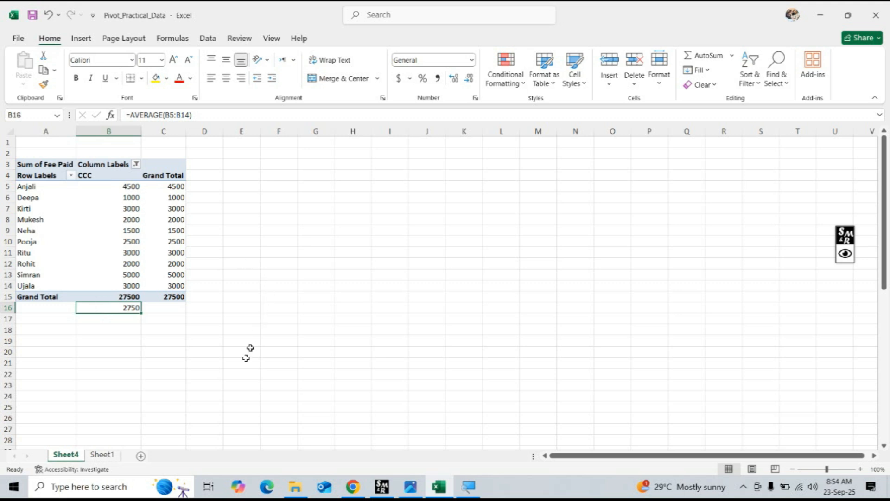
Clear Course, Student Name and Fee Paid from the PivotTable, allowing it to replace the overlapping cell data.
click(74, 229)
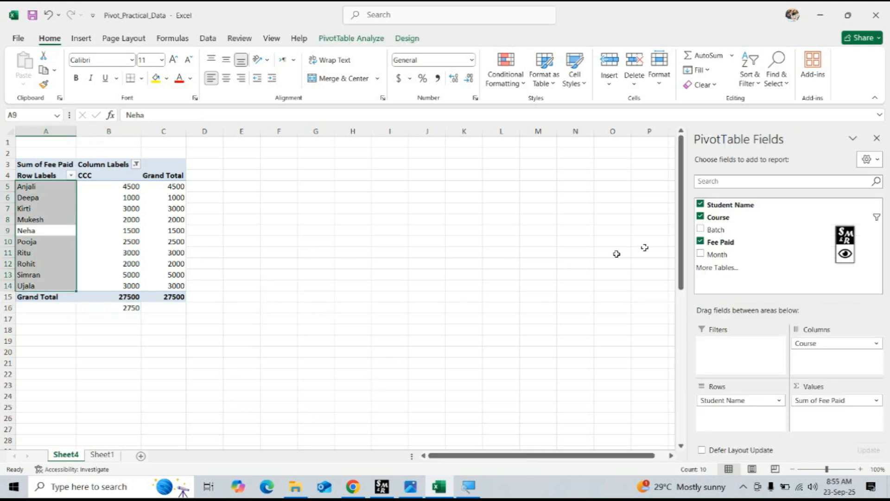
click(701, 217)
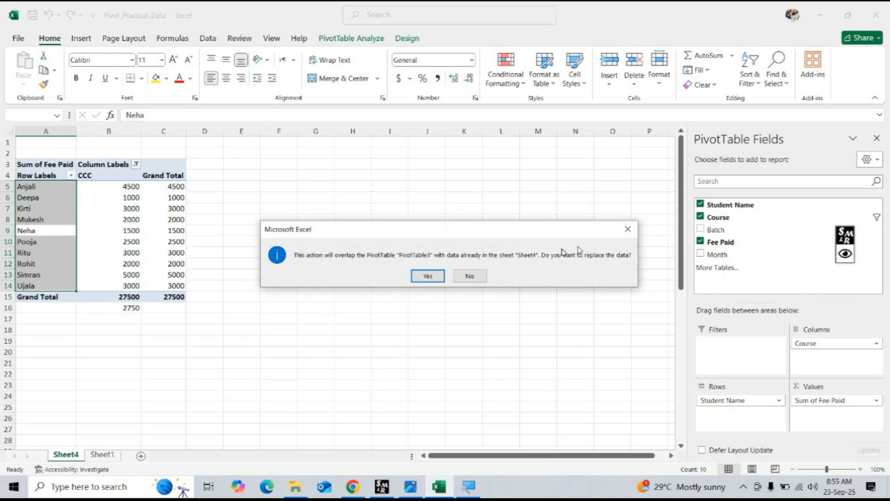
click(425, 276)
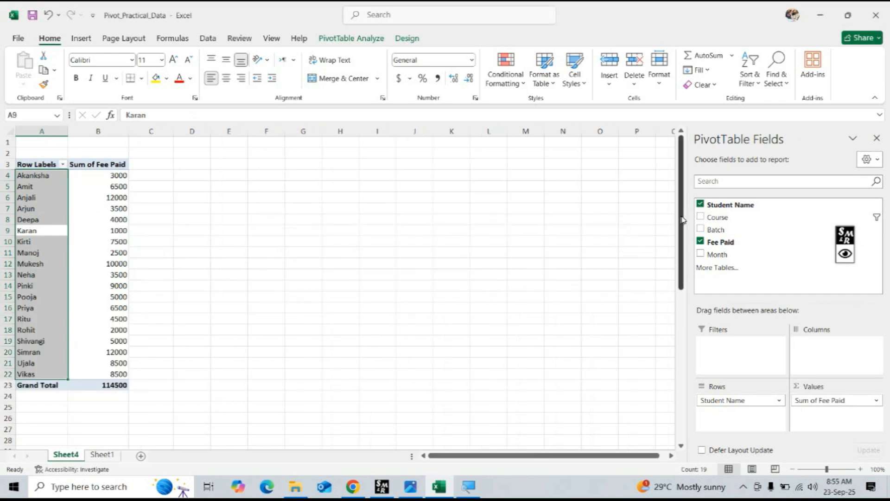
click(701, 205)
click(701, 241)
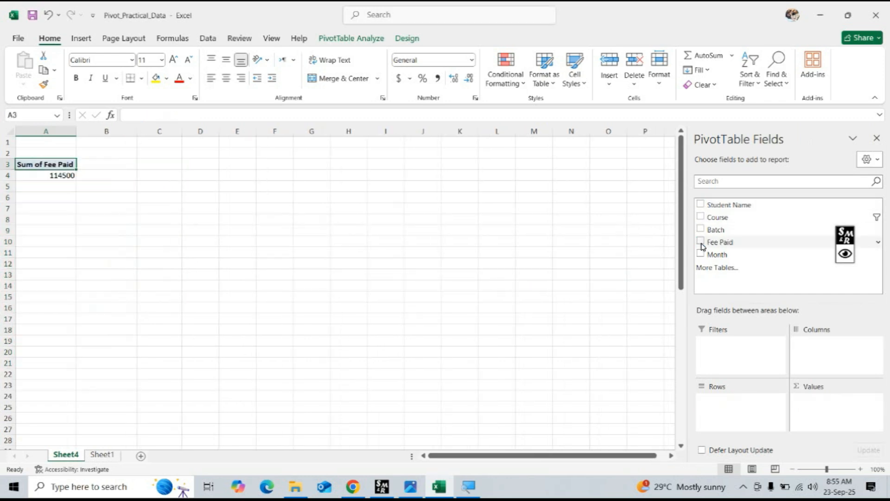
Check ChatGPT's batch-related questions and, back in Excel, build the PivotTable with Batch in Rows and the count of Student Name in Values.
click(354, 487)
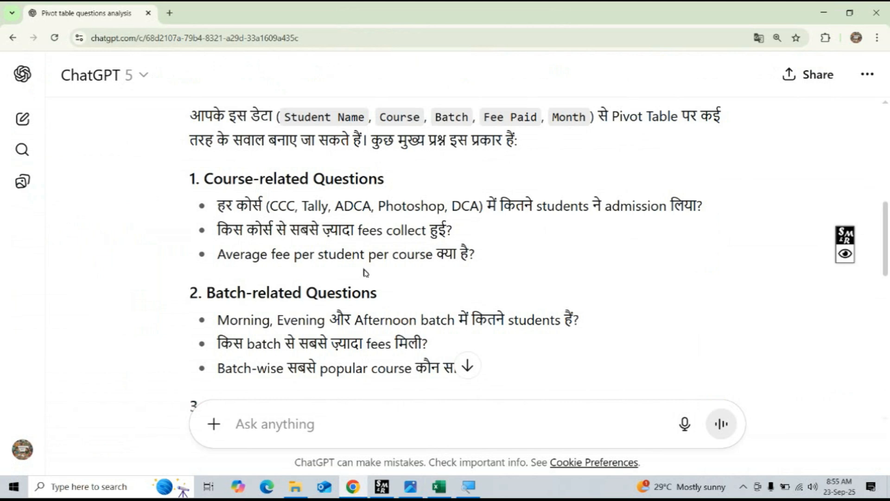
scroll(369, 292, down, 2)
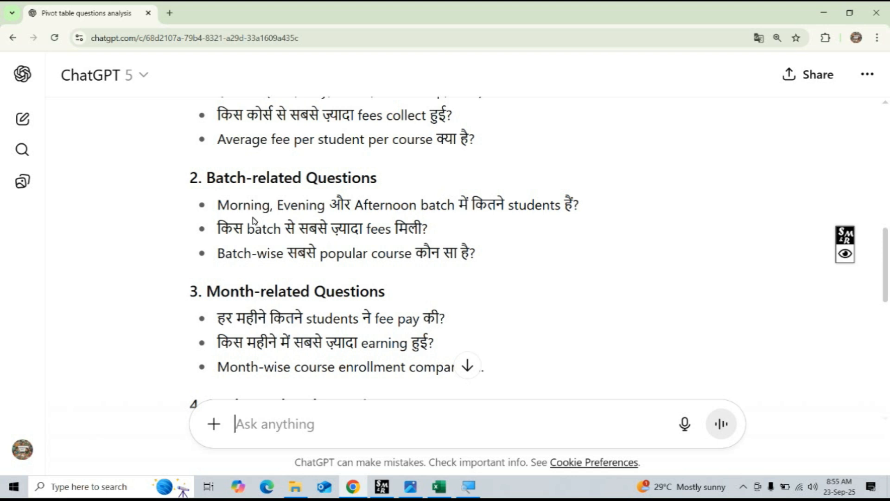
click(439, 486)
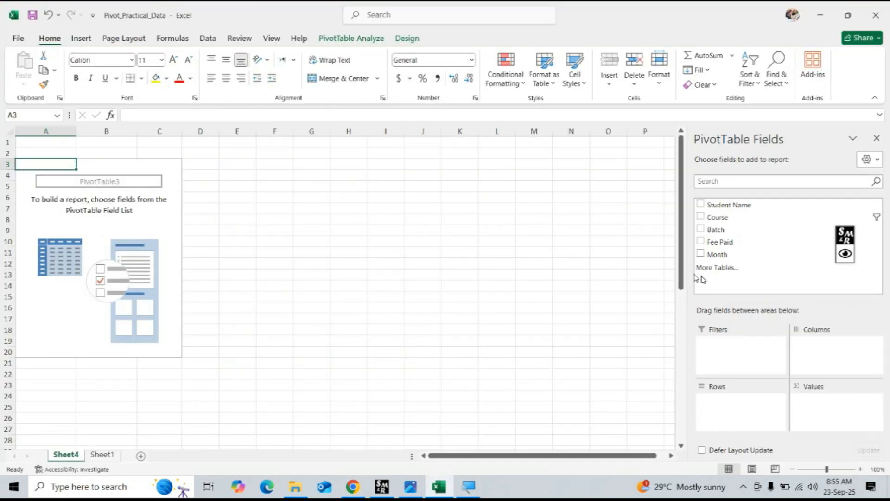
click(701, 229)
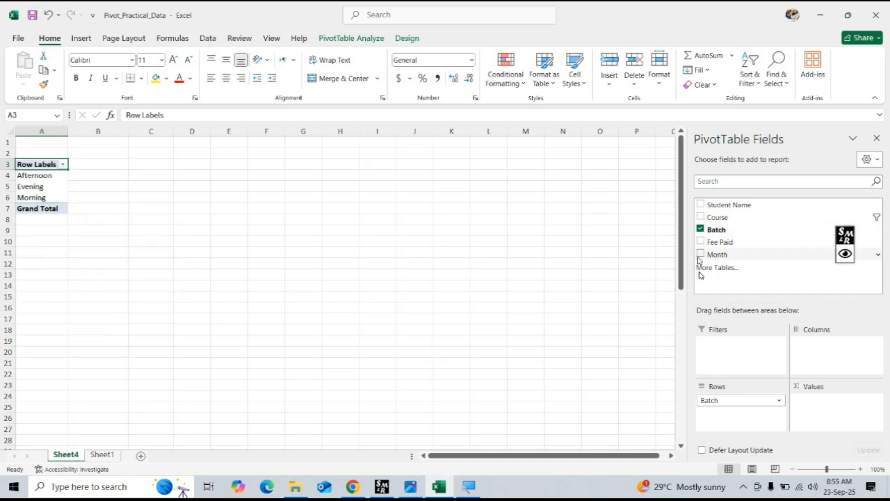
click(701, 205)
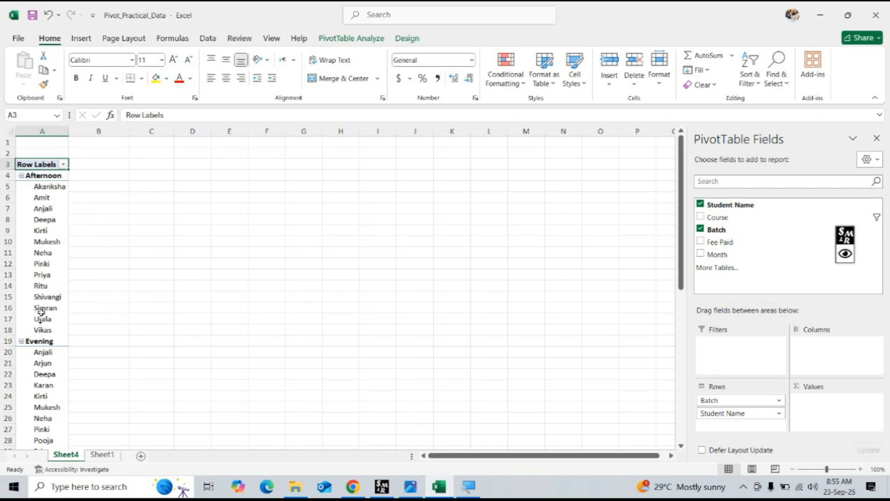
scroll(54, 320, down, 4)
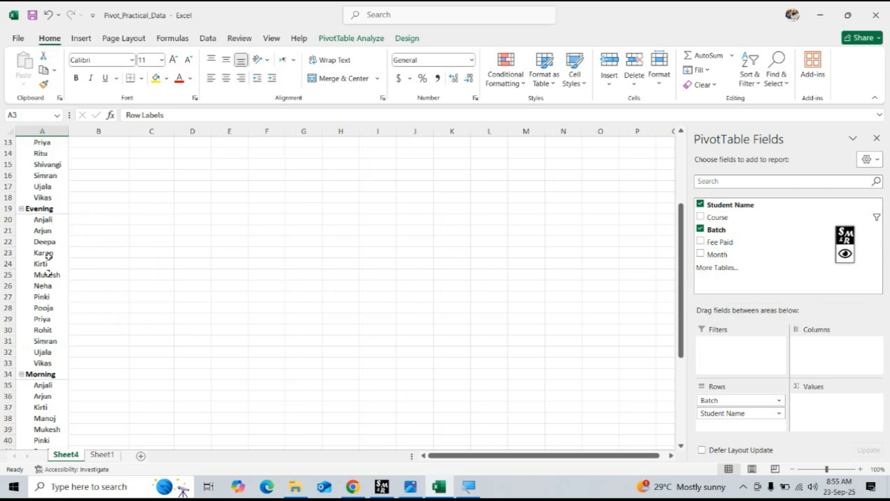
scroll(46, 363, down, 4)
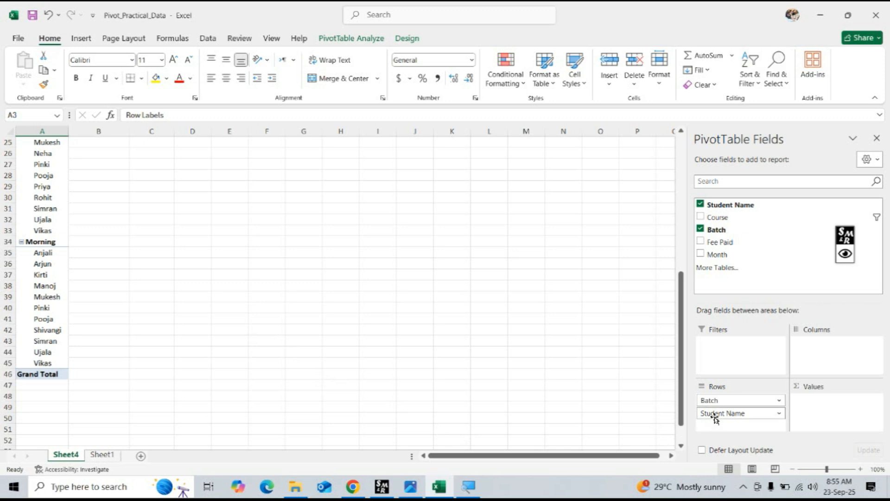
drag(716, 413, 830, 425)
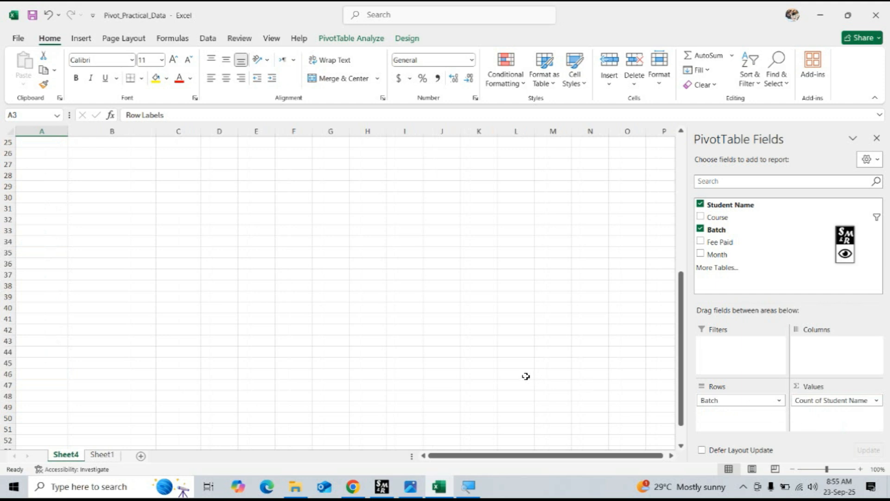
scroll(520, 378, up, 8)
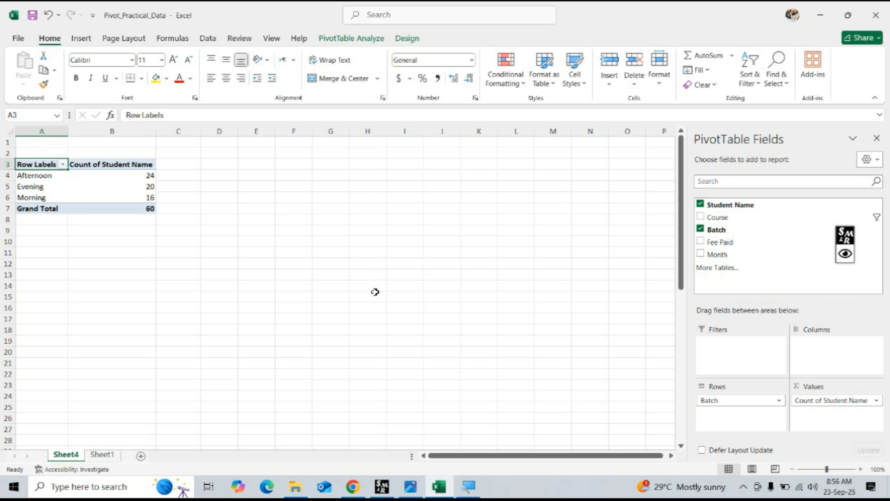
Replace the student count with the sum of Fee Paid per batch, and clear Batch and Fee Paid from the report after viewing it.
click(701, 204)
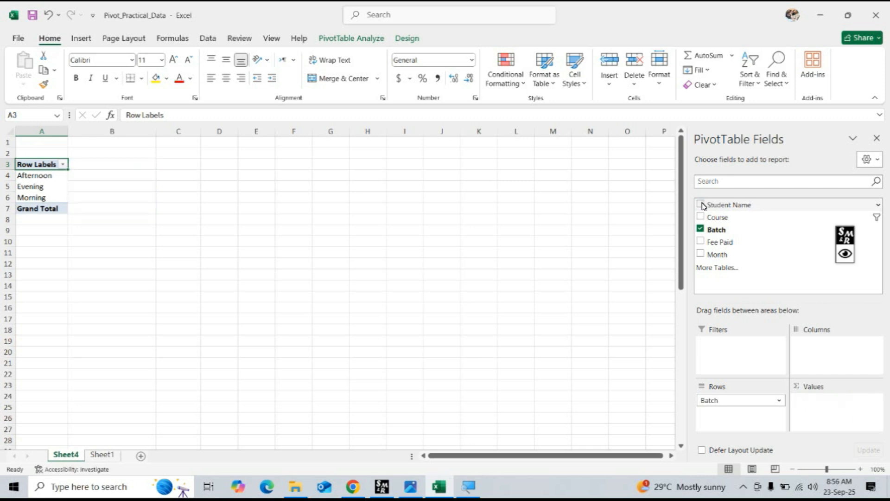
click(701, 242)
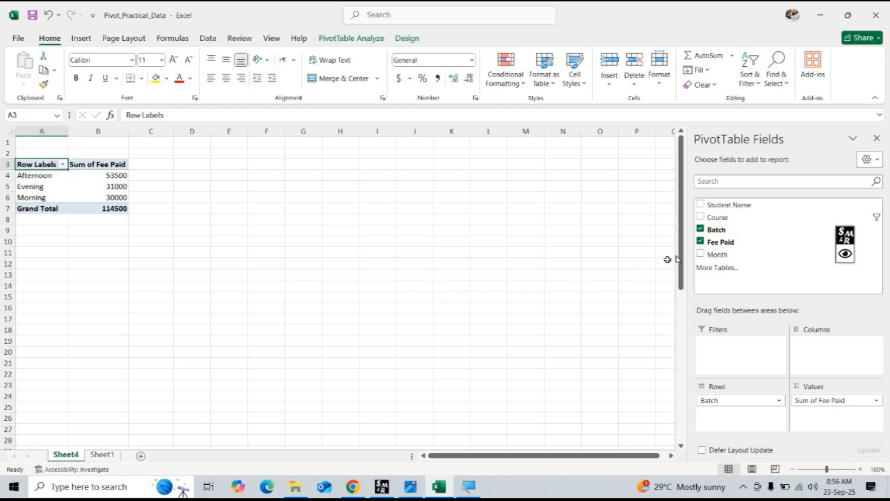
click(700, 229)
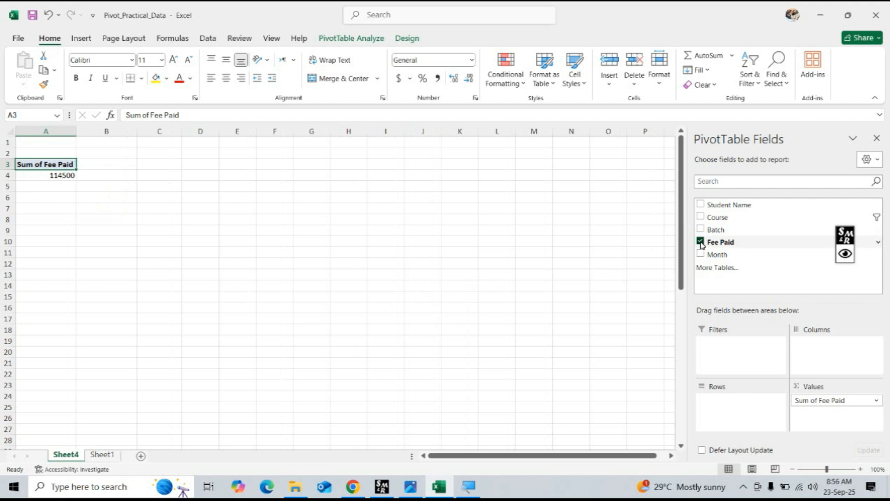
click(701, 242)
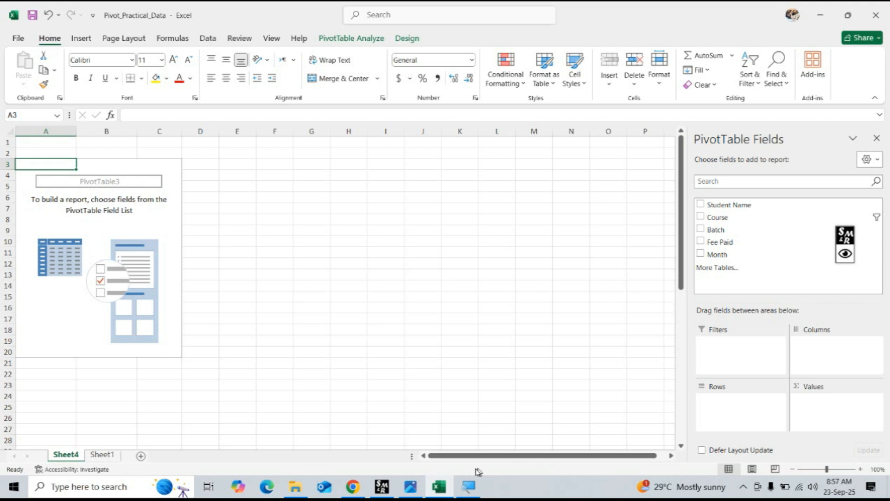
Review ChatGPT's batch-related questions and, back in Excel, add Batch, Course and Student Name to the PivotTable's Rows.
click(361, 487)
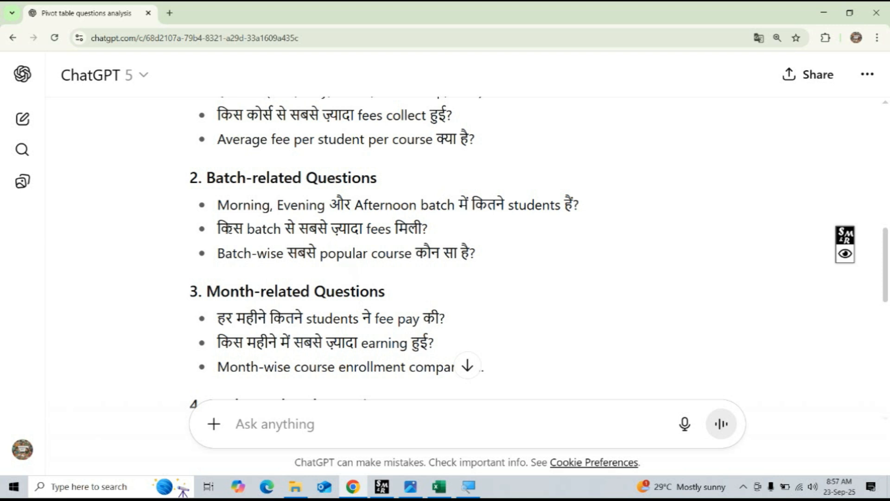
drag(218, 229, 428, 230)
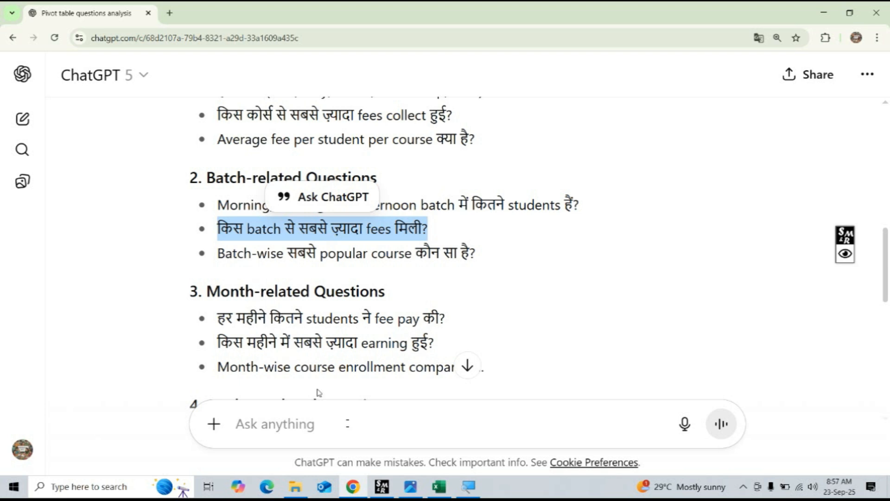
click(439, 489)
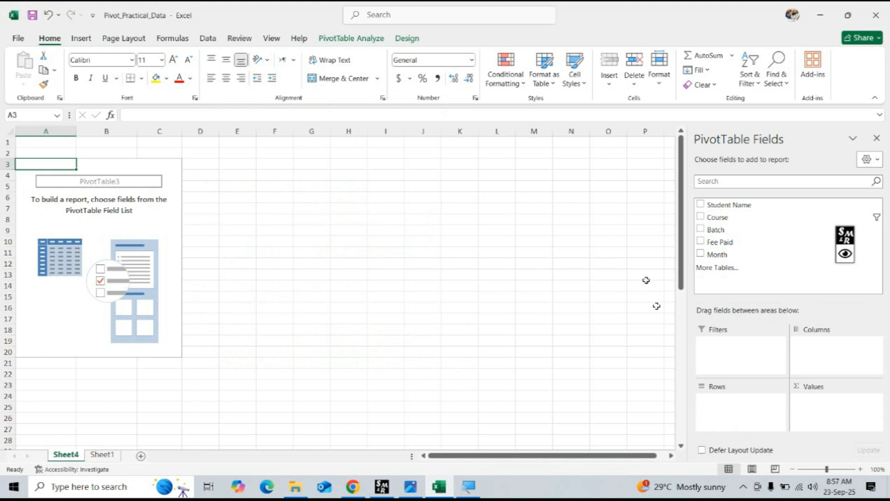
click(700, 229)
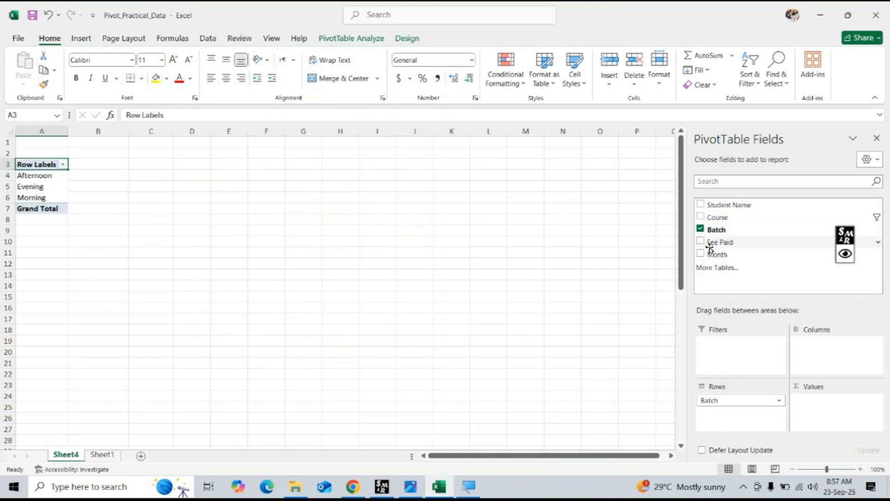
click(700, 217)
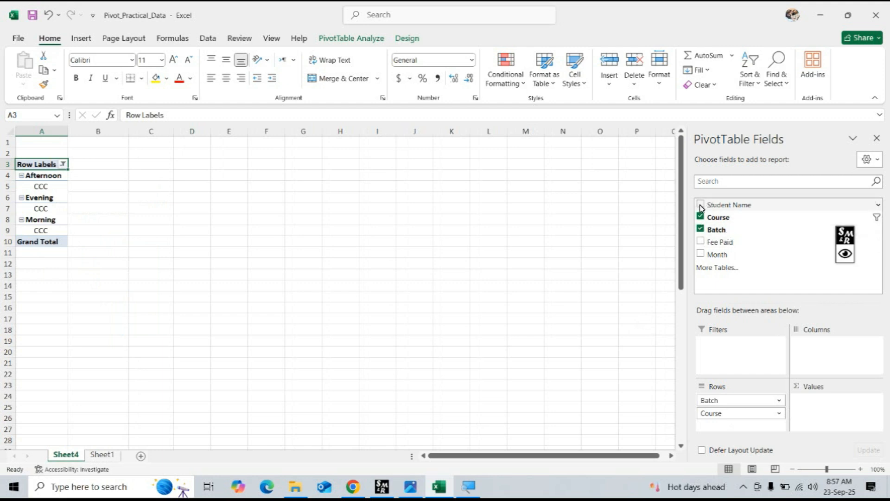
click(700, 205)
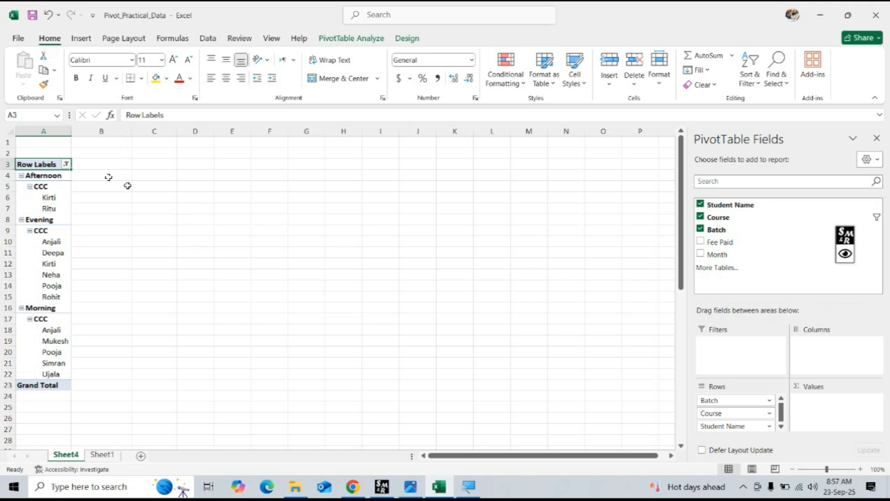
Select all courses in the Course filter of the PivotTable's row labels.
click(67, 166)
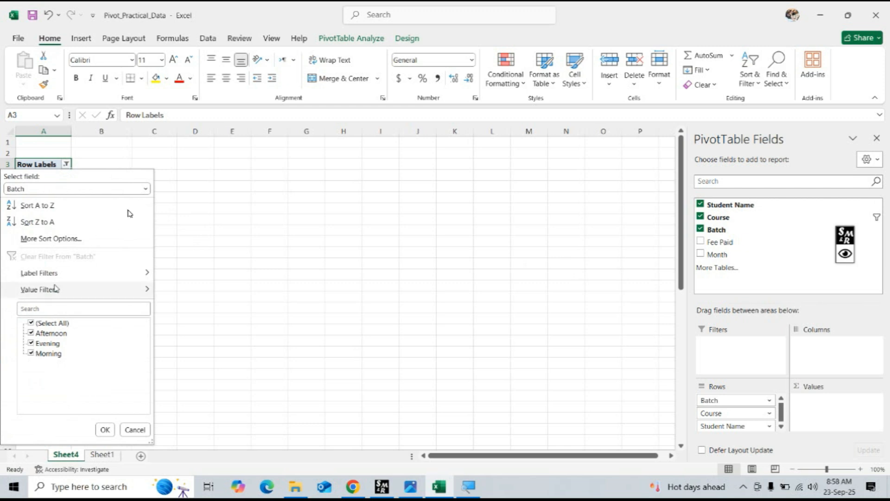
click(187, 166)
click(47, 183)
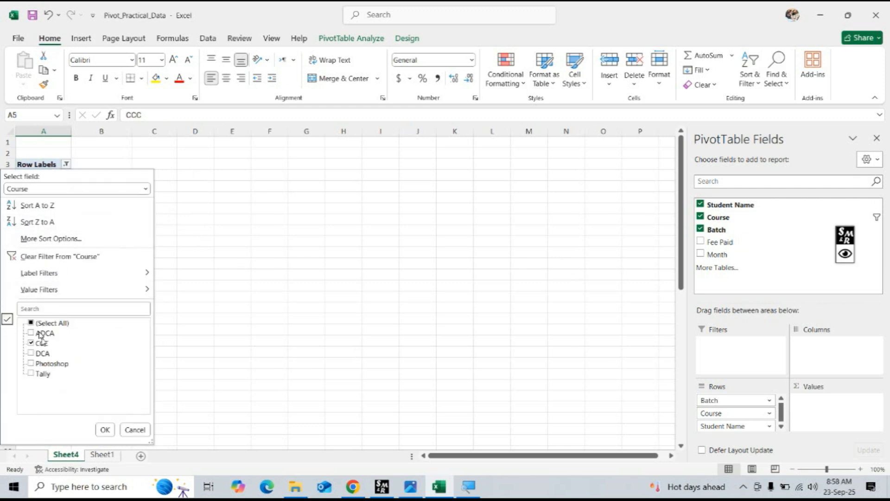
click(31, 323)
click(104, 430)
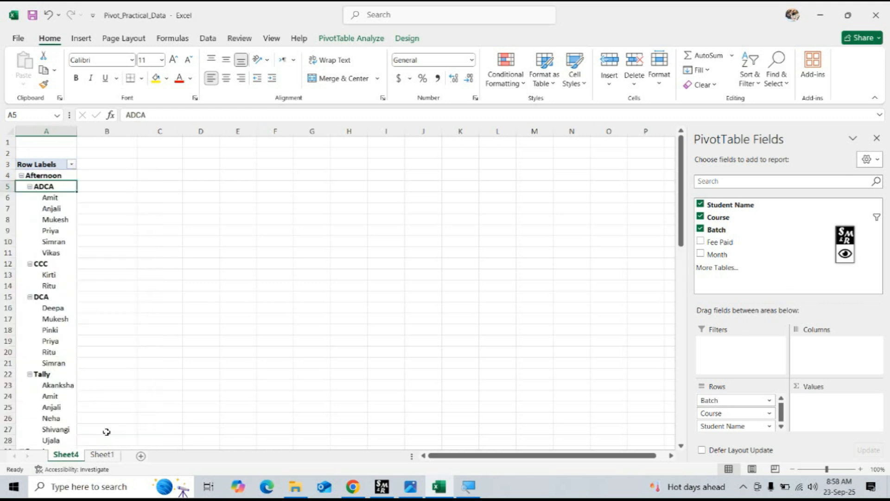
Look through the batch and course groups and move Student Name from Rows to Values as a count.
scroll(116, 362, down, 3)
scroll(116, 362, down, 8)
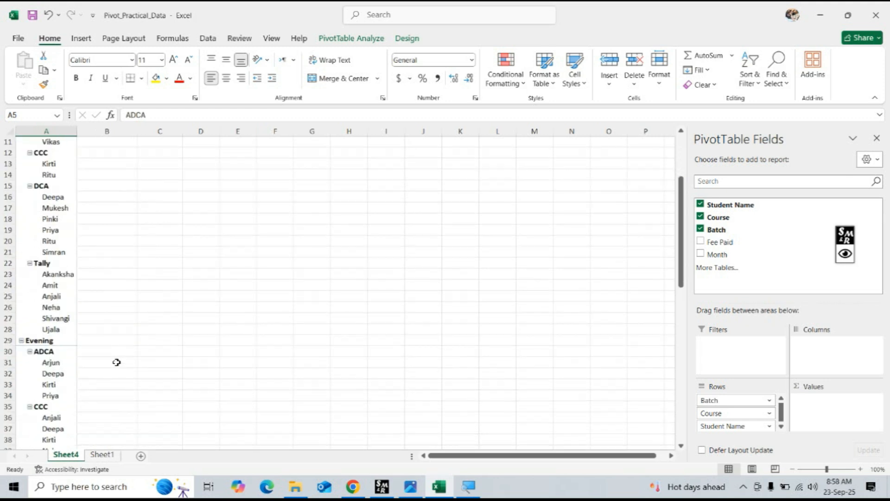
scroll(117, 362, down, 9)
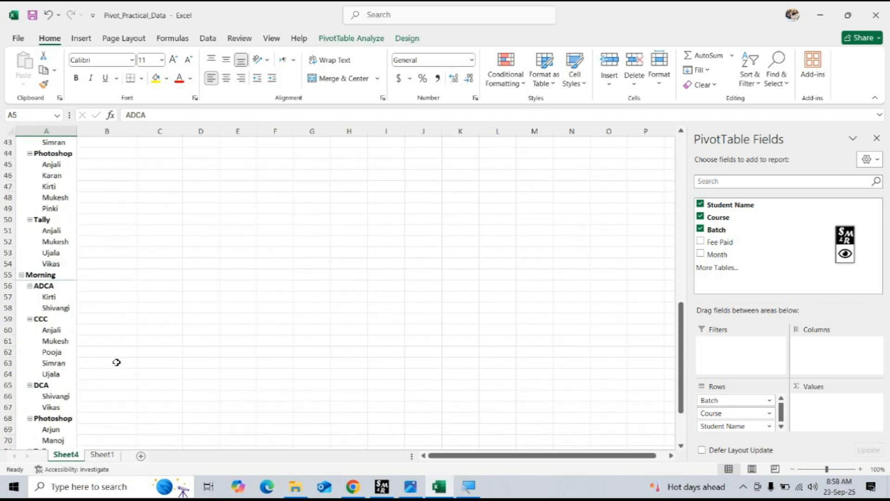
scroll(116, 362, up, 5)
scroll(117, 362, up, 7)
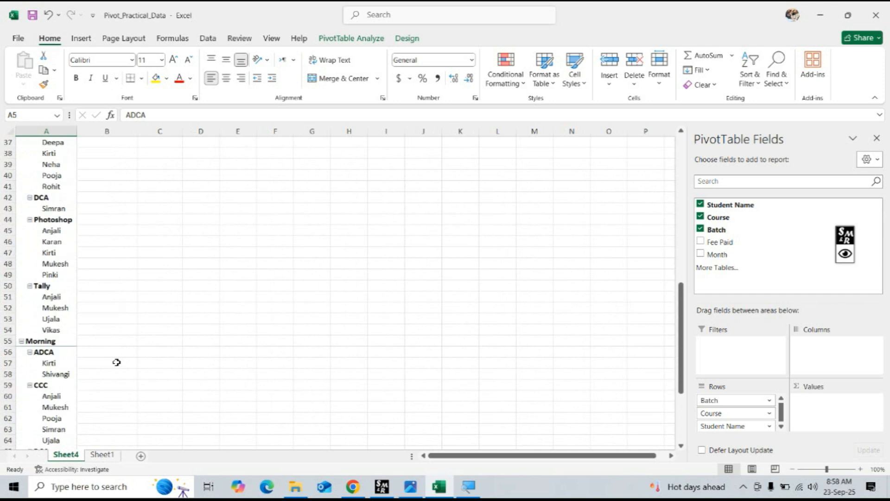
click(729, 414)
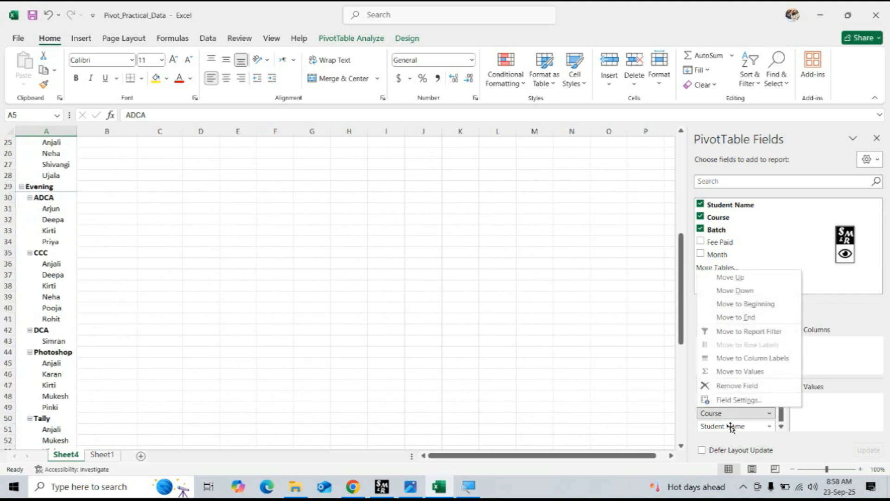
drag(726, 427, 825, 408)
scroll(599, 379, up, 8)
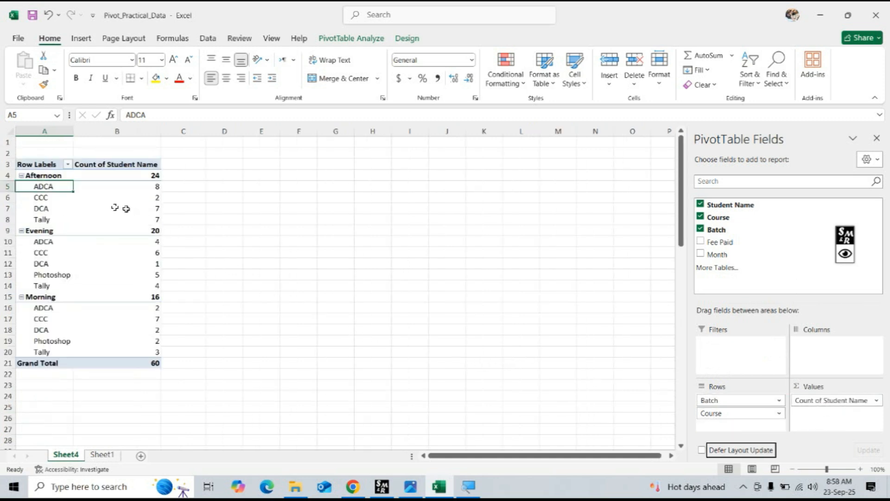
Compare the course counts within the Afternoon, Evening and Morning batches, and clear Batch, Course and Student Name from the report.
click(51, 187)
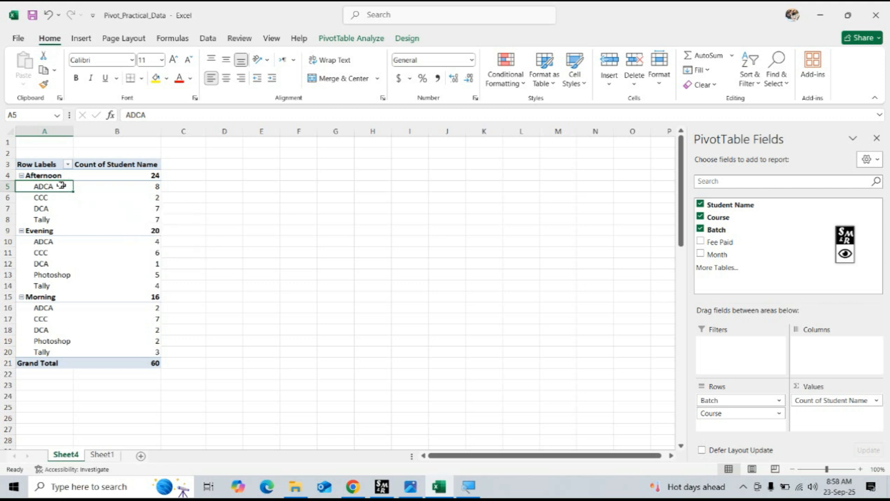
click(140, 187)
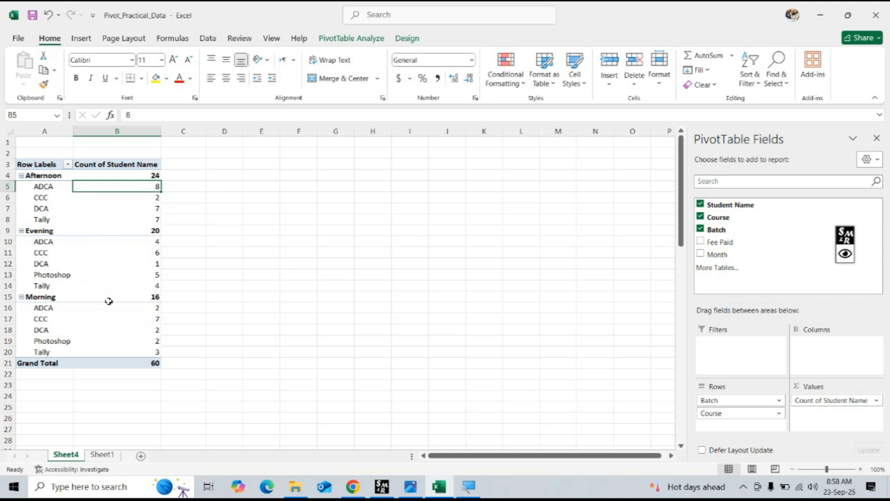
click(49, 253)
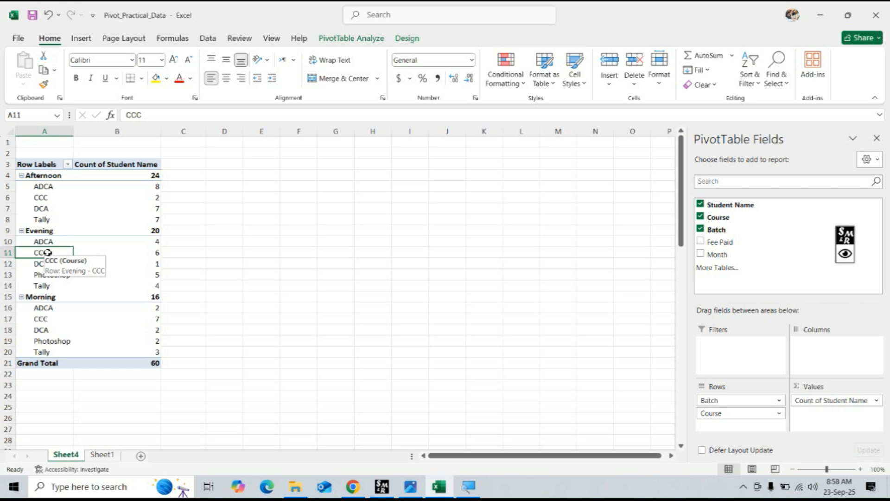
click(49, 318)
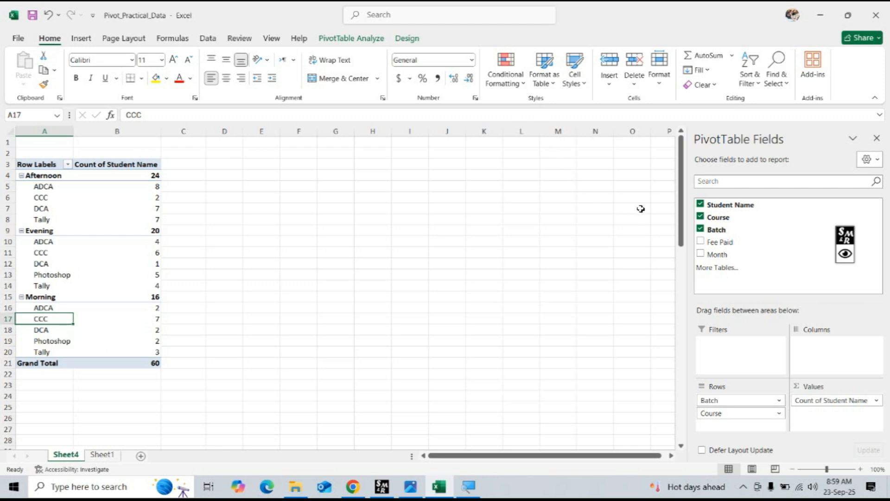
click(701, 229)
click(700, 217)
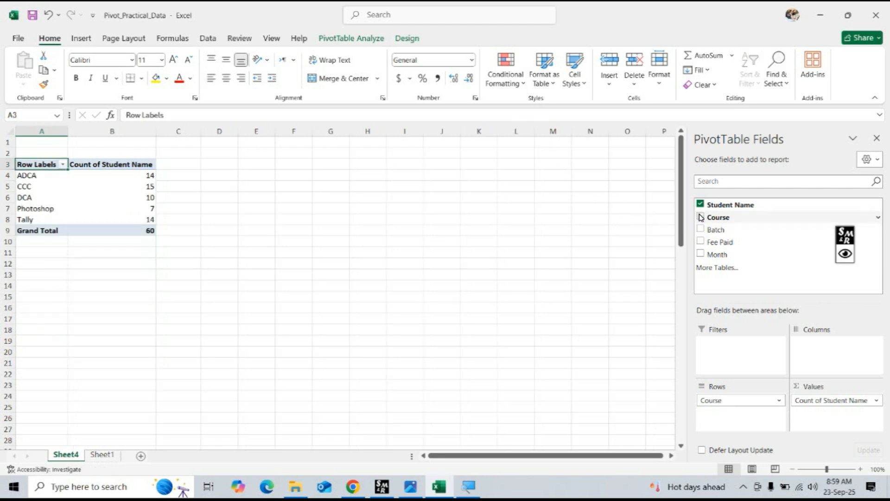
click(700, 205)
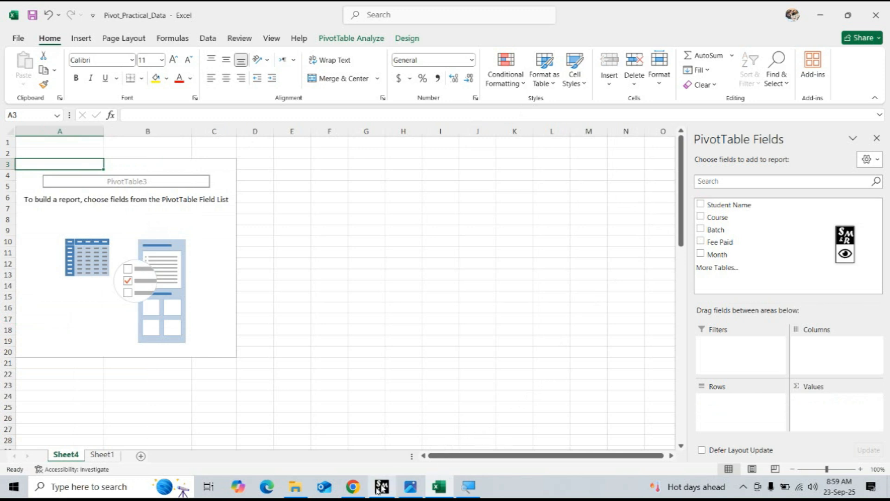
Review ChatGPT's month-related questions and, back in Excel, add Month, Student Name and Fee Paid to the PivotTable.
click(351, 489)
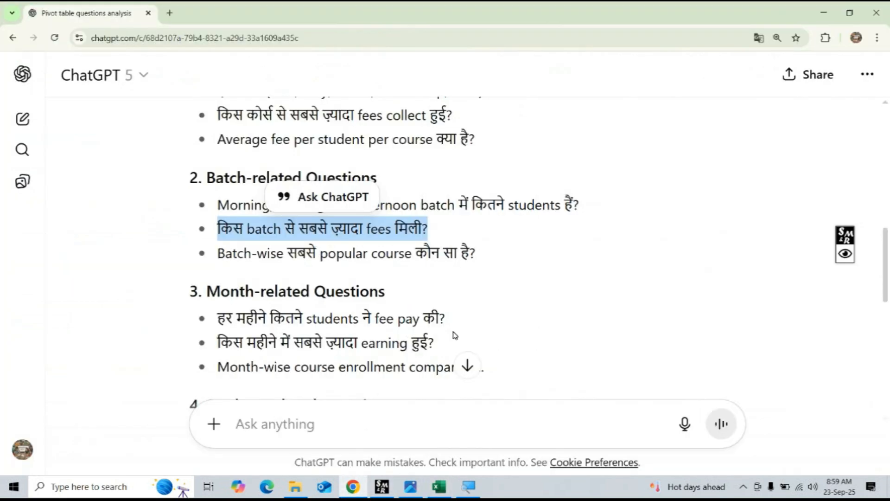
scroll(455, 335, down, 2)
scroll(454, 333, down, 1)
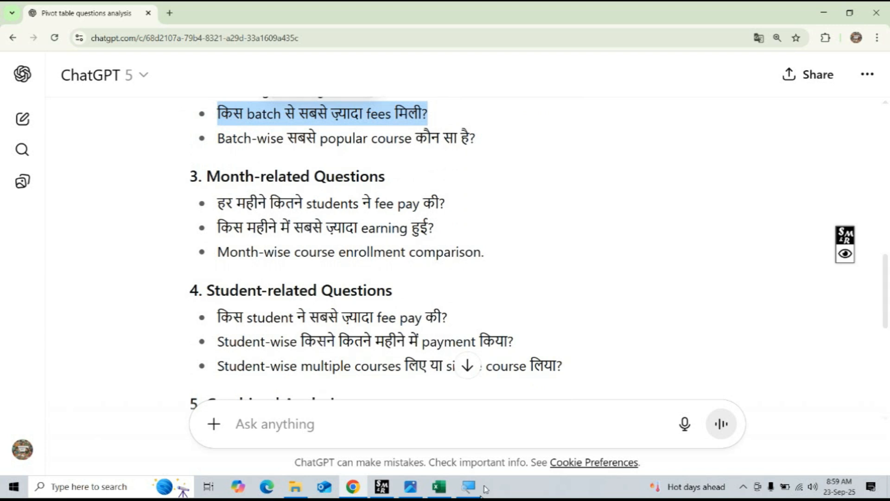
click(439, 487)
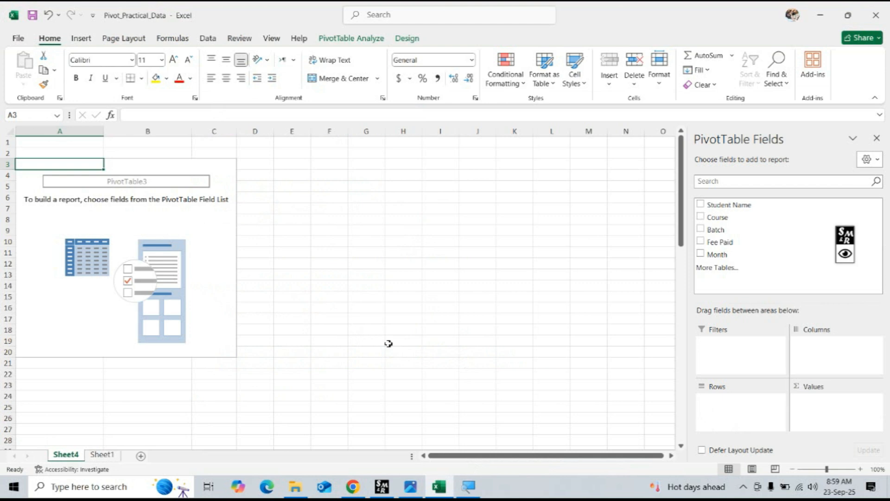
click(701, 254)
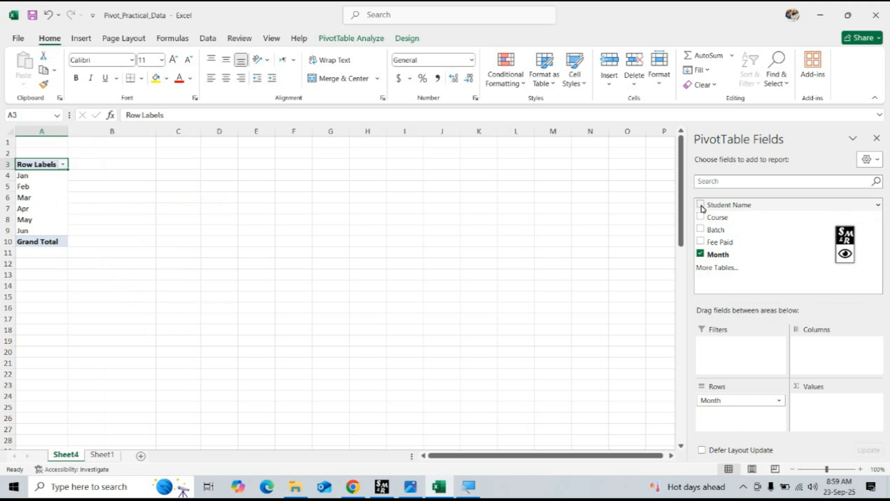
click(701, 205)
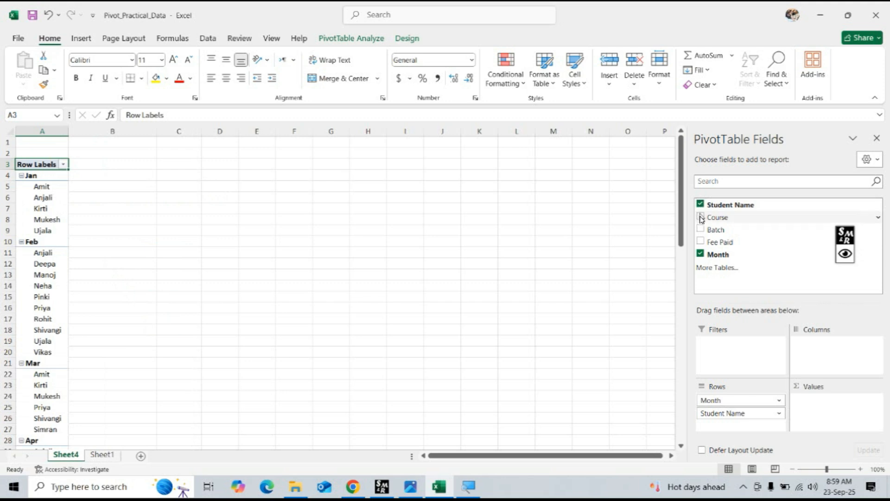
click(701, 242)
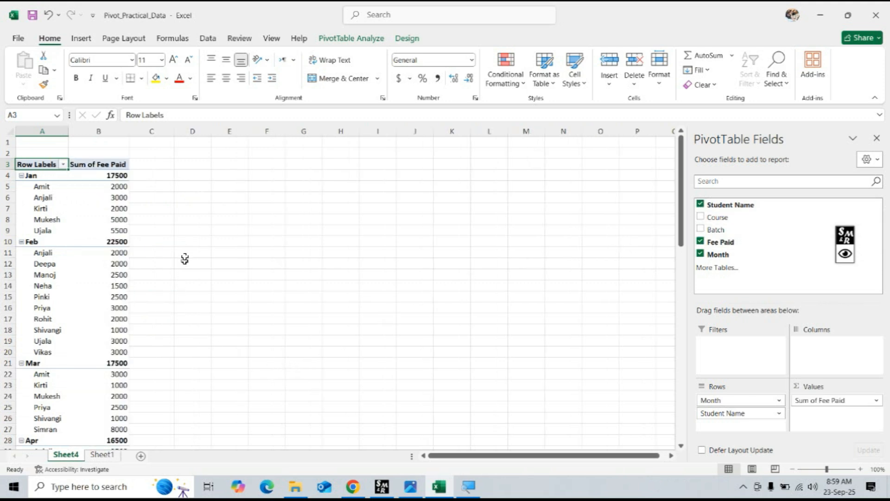
Look through the sum of Fee Paid student by student within the month groups, starting with January.
click(92, 187)
key(Down)
key(Down)
key(Down)
key(Down)
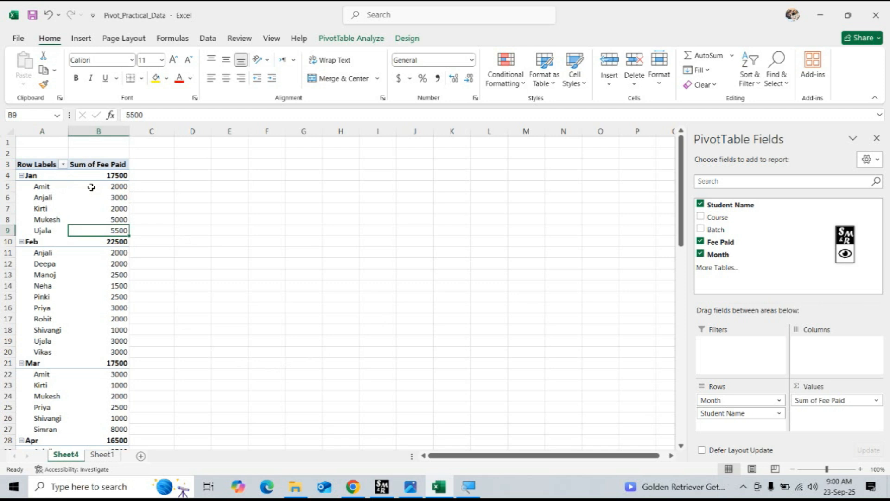
key(Down)
key(Down)
key(Down)
key(Down)
key(Down)
key(Down)
key(Down)
key(Down)
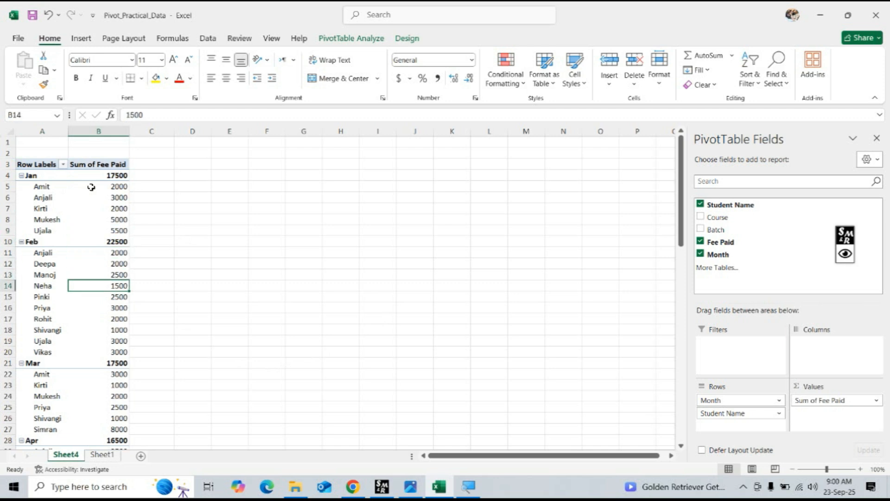
key(Down)
key(Down)
key(Down)
key(Down)
key(Down)
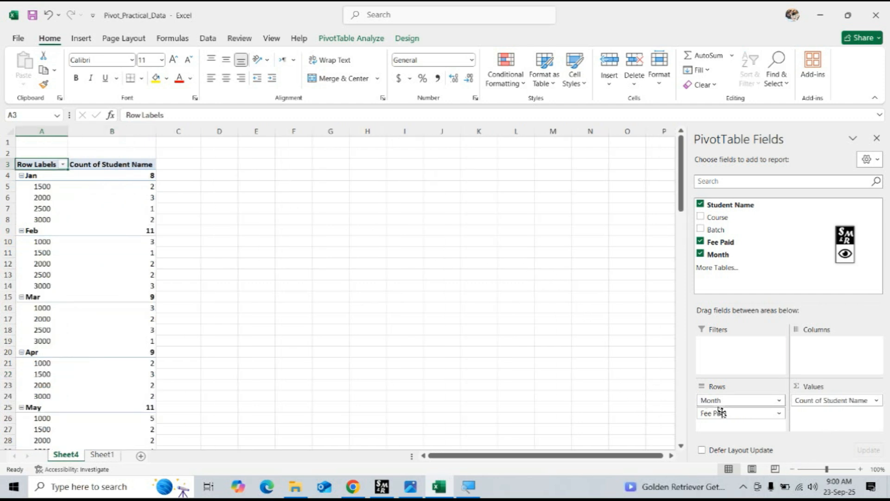
Move Fee Paid from Rows to Values as a sum beside the student count, and check the student counts from January to June.
drag(728, 417, 829, 419)
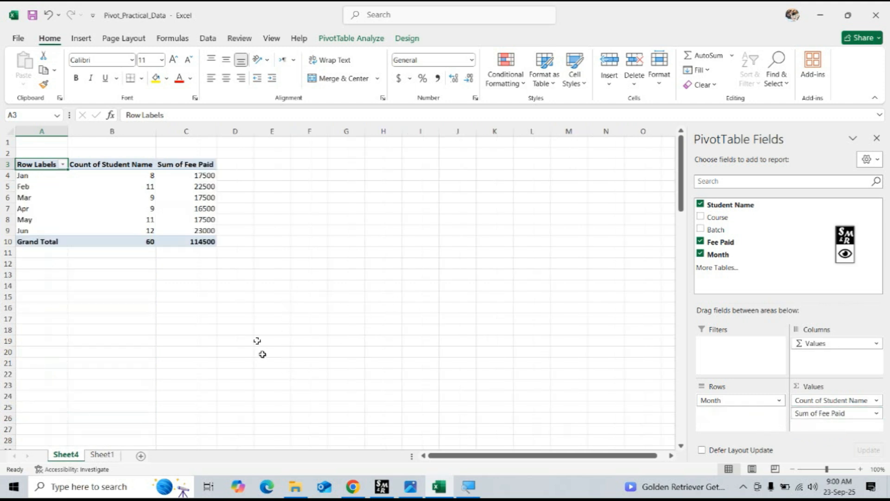
click(141, 176)
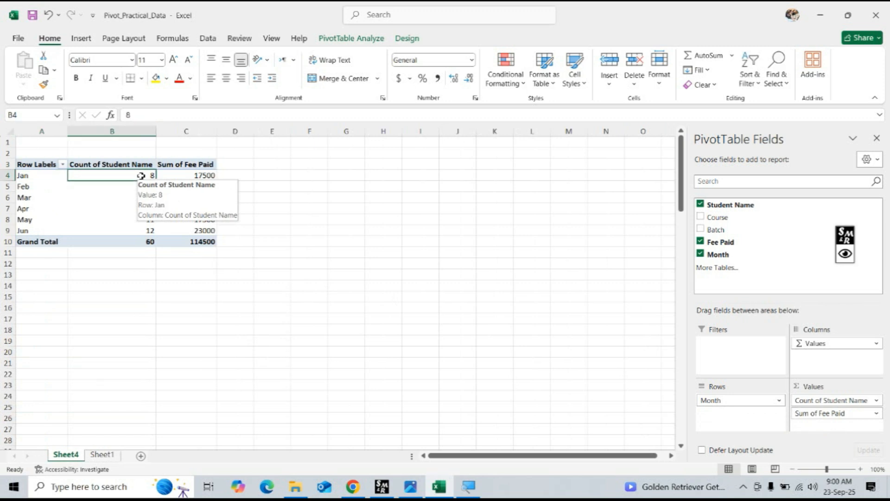
key(Down)
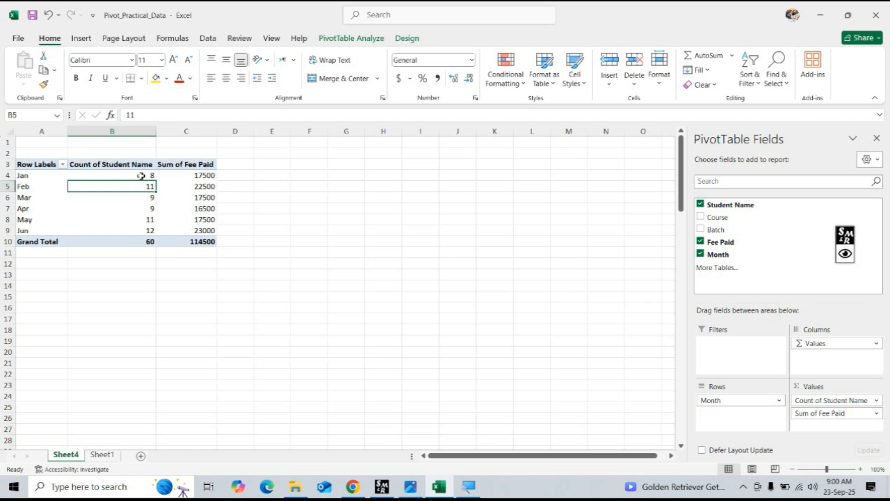
key(Down)
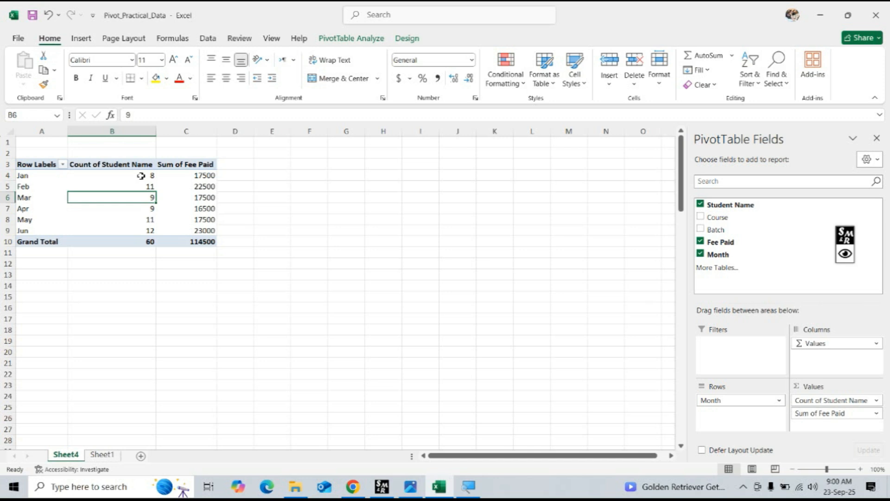
key(Down)
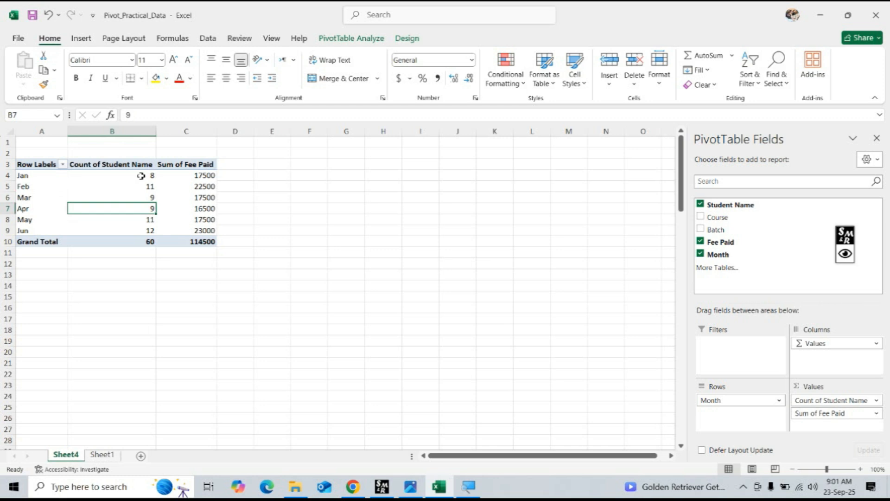
key(Down)
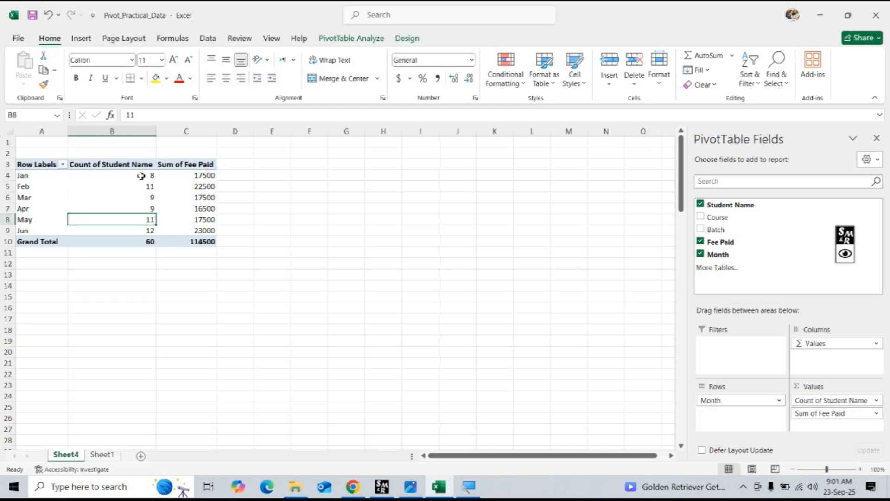
key(Down)
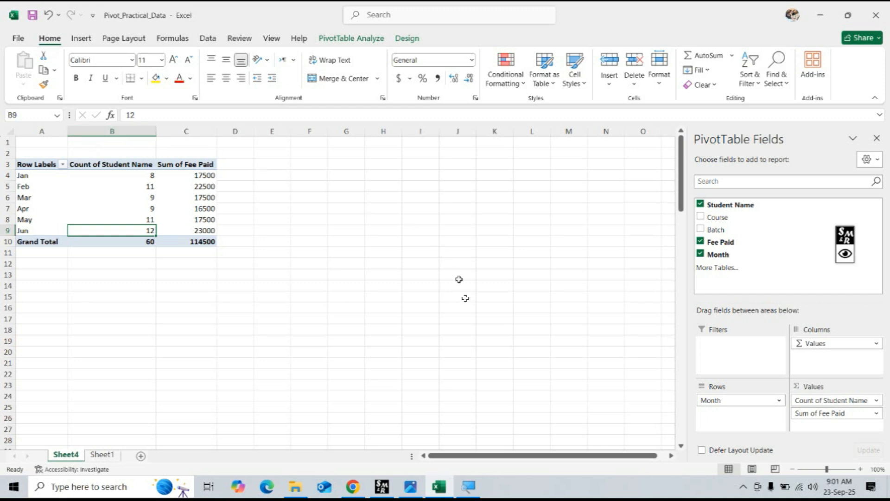
Clear Fee Paid, Month and Student Name from the report.
click(701, 241)
click(701, 254)
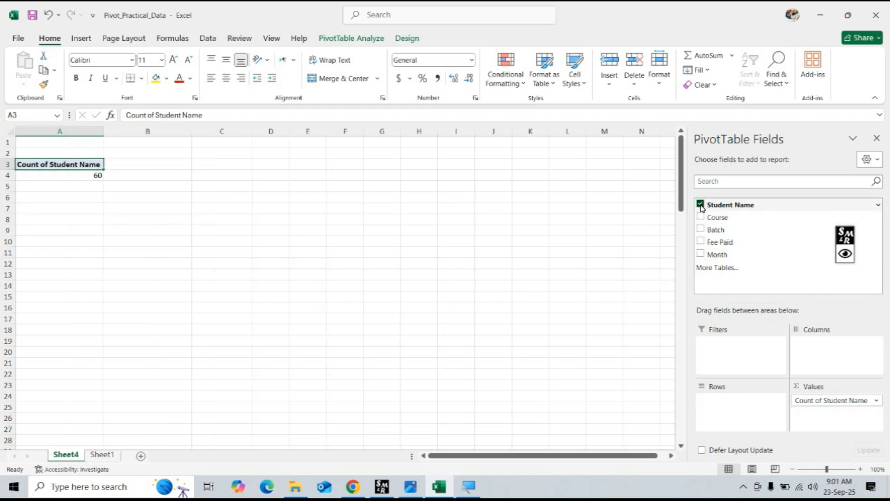
click(700, 204)
Mark ChatGPT's question about the month with the highest earning and, back in Excel, show the sum of Fee Paid per Month.
click(353, 486)
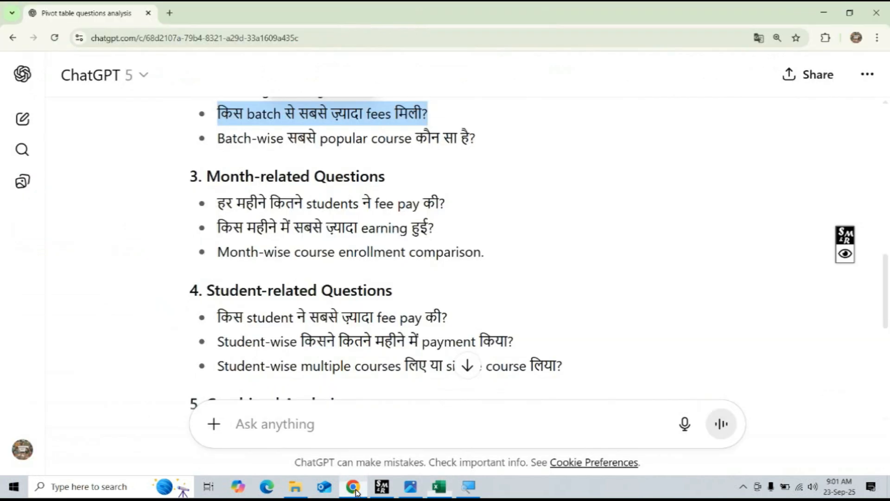
scroll(341, 317, down, 3)
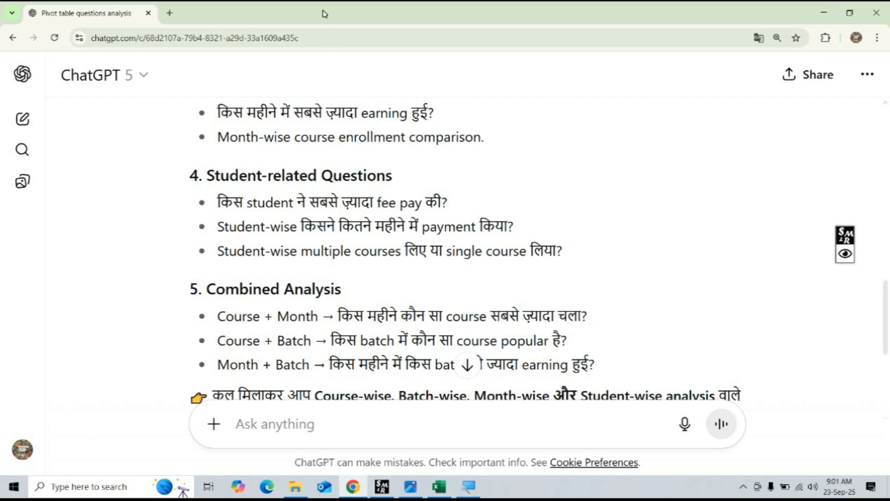
drag(217, 113, 454, 123)
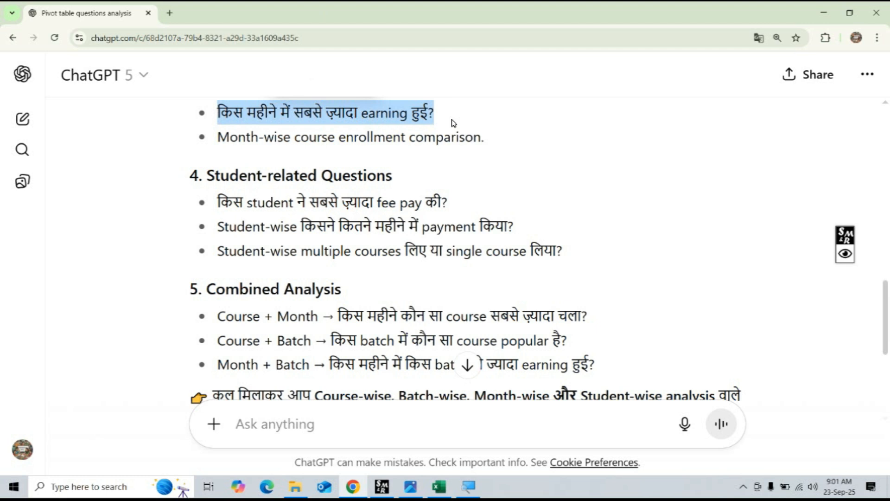
click(439, 486)
click(229, 253)
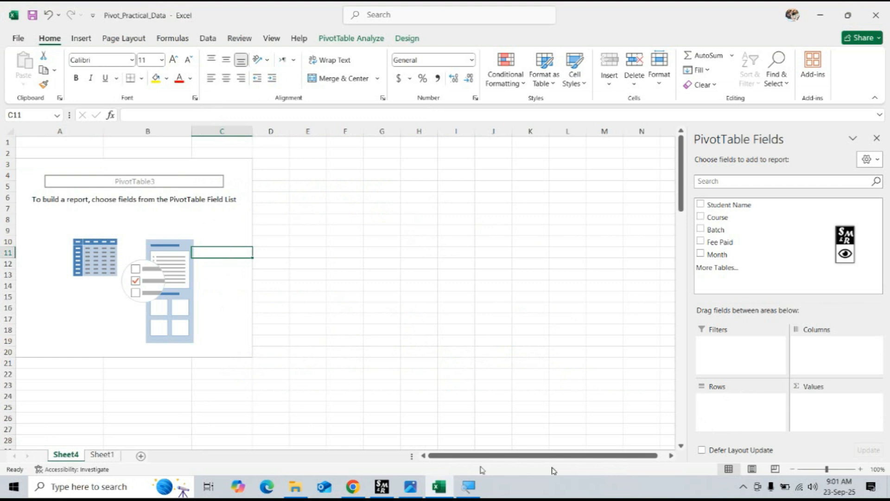
click(701, 254)
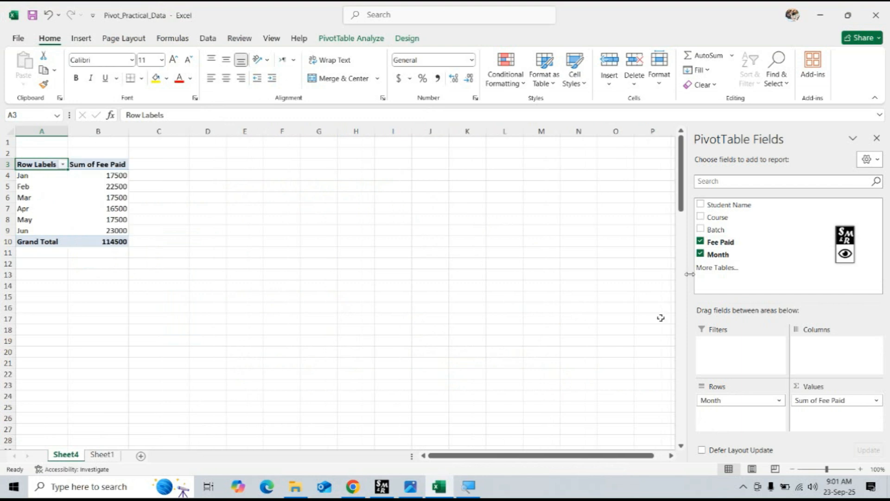
Sort the months by Sum of Fee Paid from largest to smallest, and check the report's print preview.
click(111, 198)
right_click(111, 199)
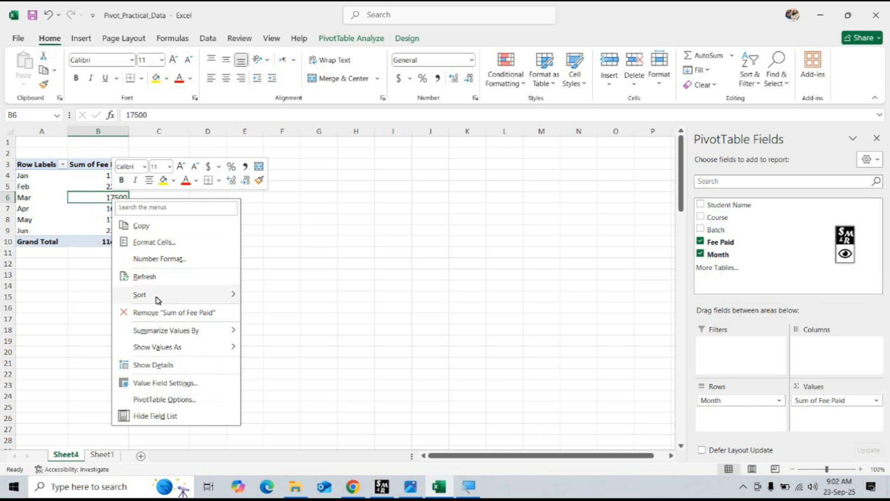
mouse_move(157, 300)
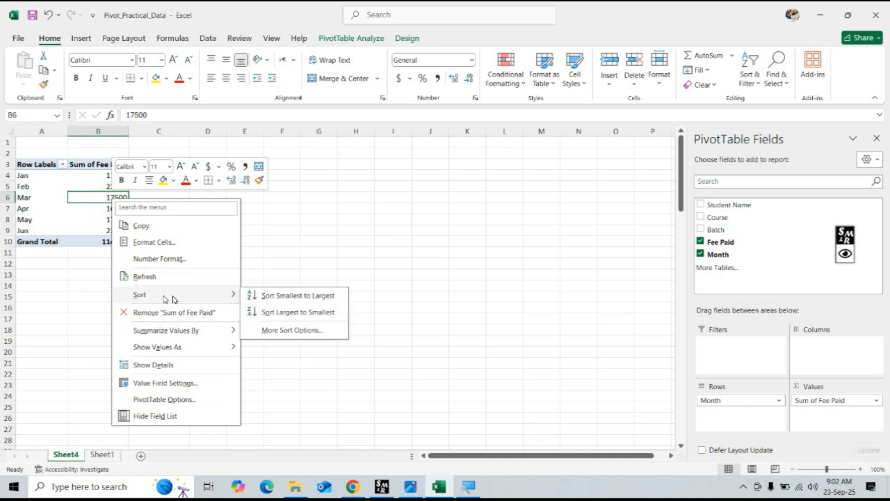
click(275, 318)
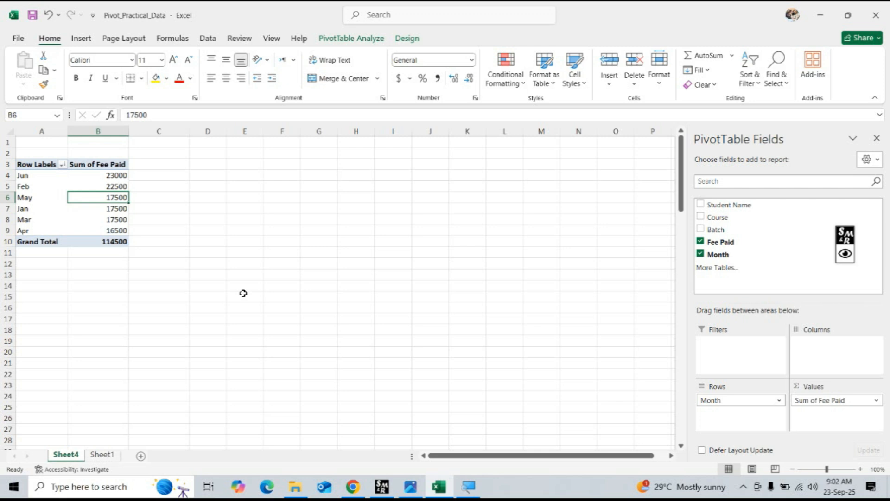
key(ctrl+p)
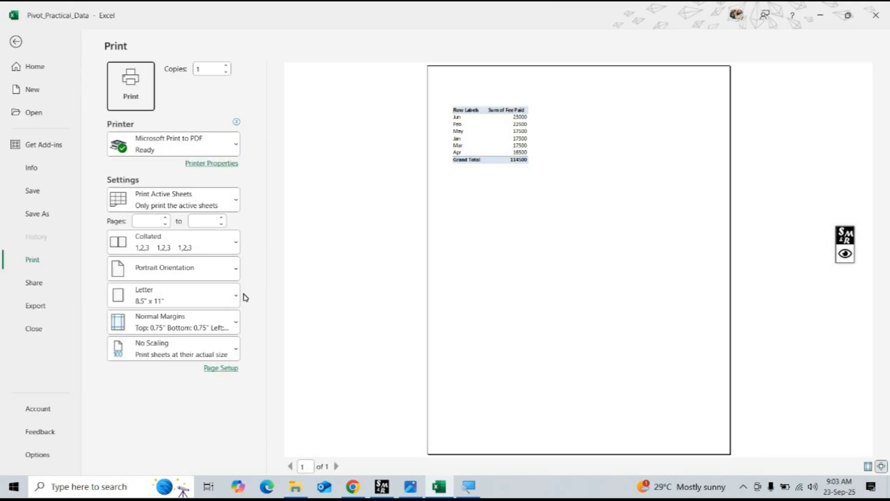
key(Escape)
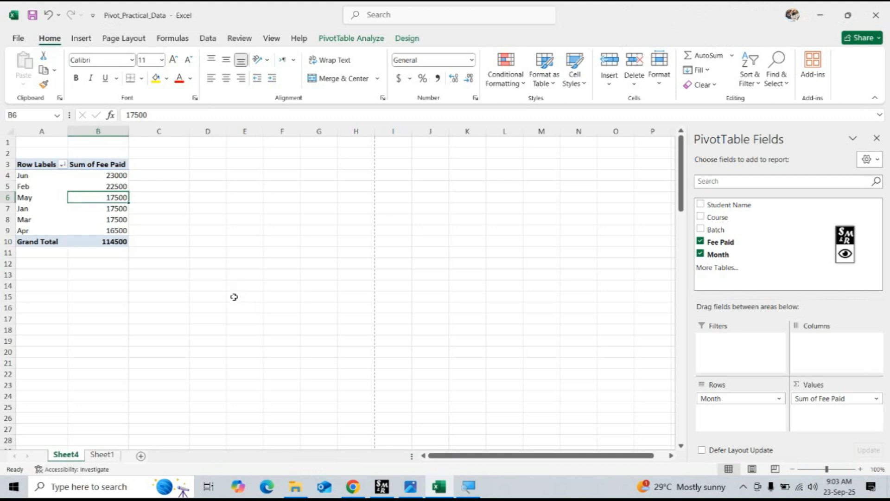
Go to the source data on Sheet1 and select the empty header cell F1 beside Month.
click(101, 458)
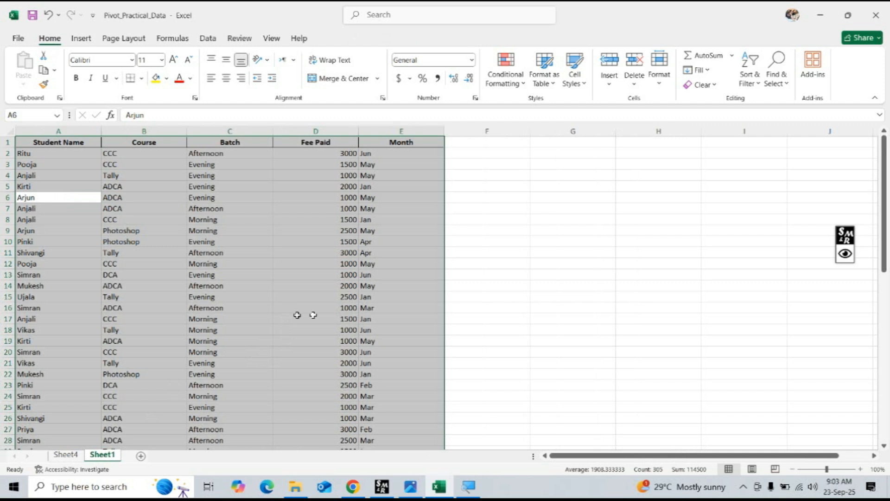
click(486, 363)
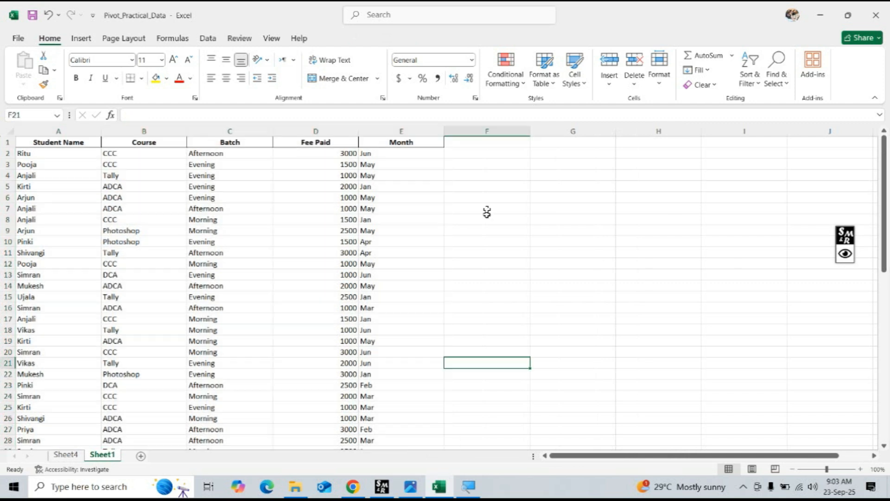
click(480, 145)
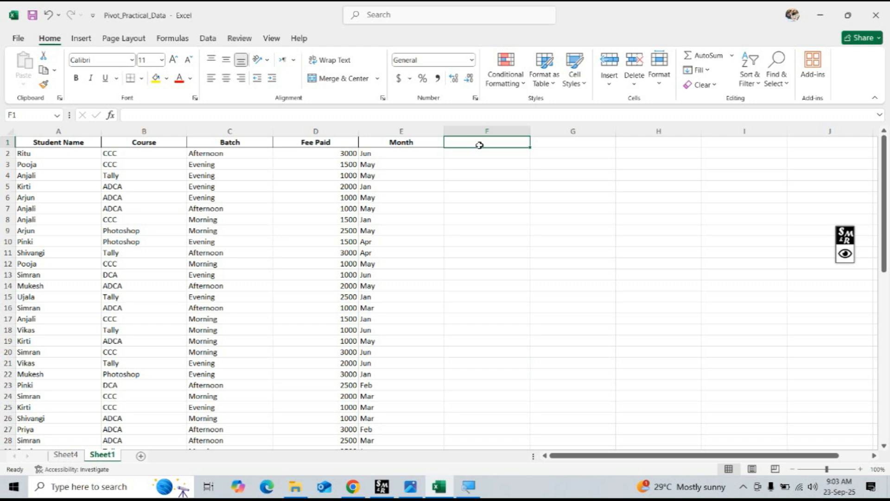